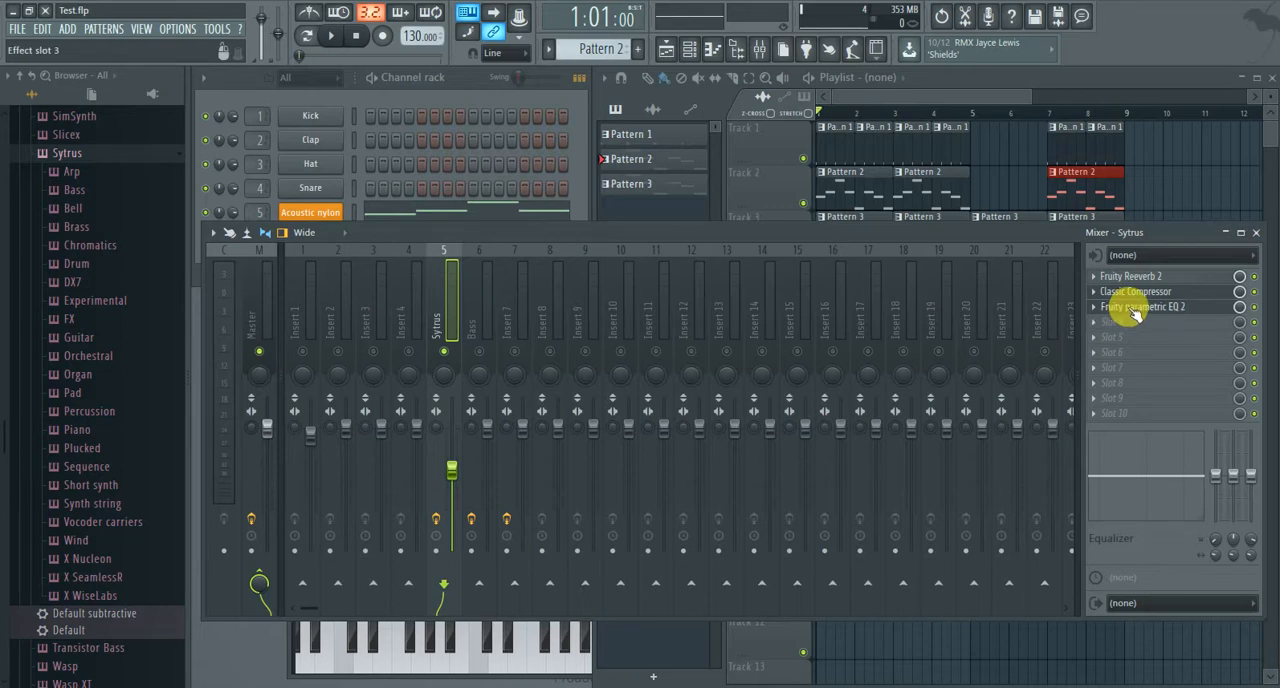
Move Classic Compressor and Fruity parametric EQ 2 down to effect slots 3 and 4 on the Sytrus track and open the equalizer.
scroll(1133, 309, "down", 1)
scroll(1135, 294, "down", 1)
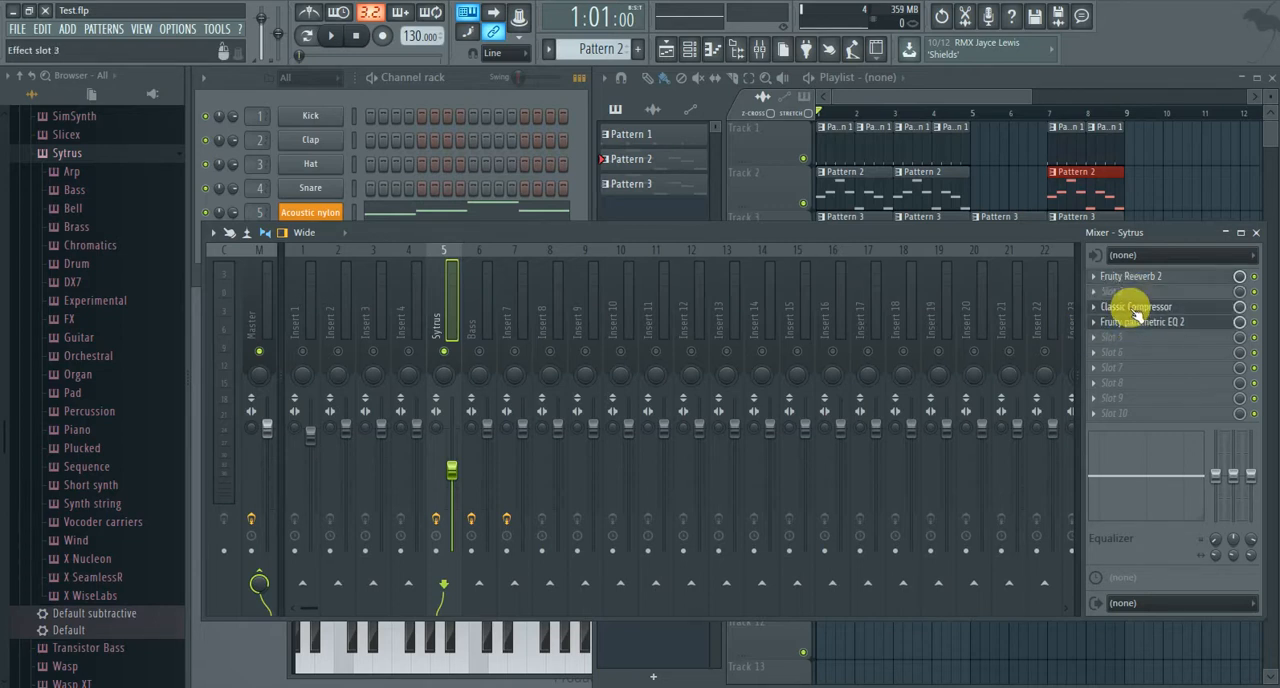
left_click(1136, 316)
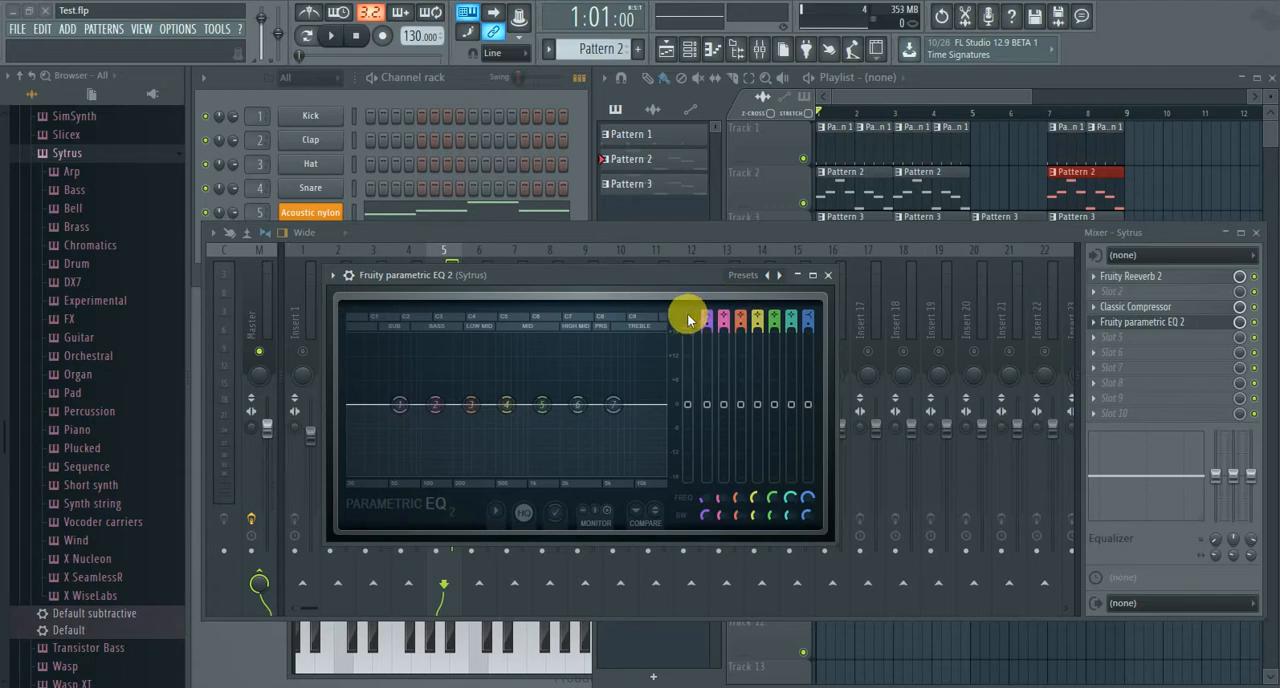
Open the Sytrus track's Classic Compressor and move its window clear of the Sytrus level meter to view the controls.
left_click(1112, 307)
left_click_drag(786, 276, 686, 320)
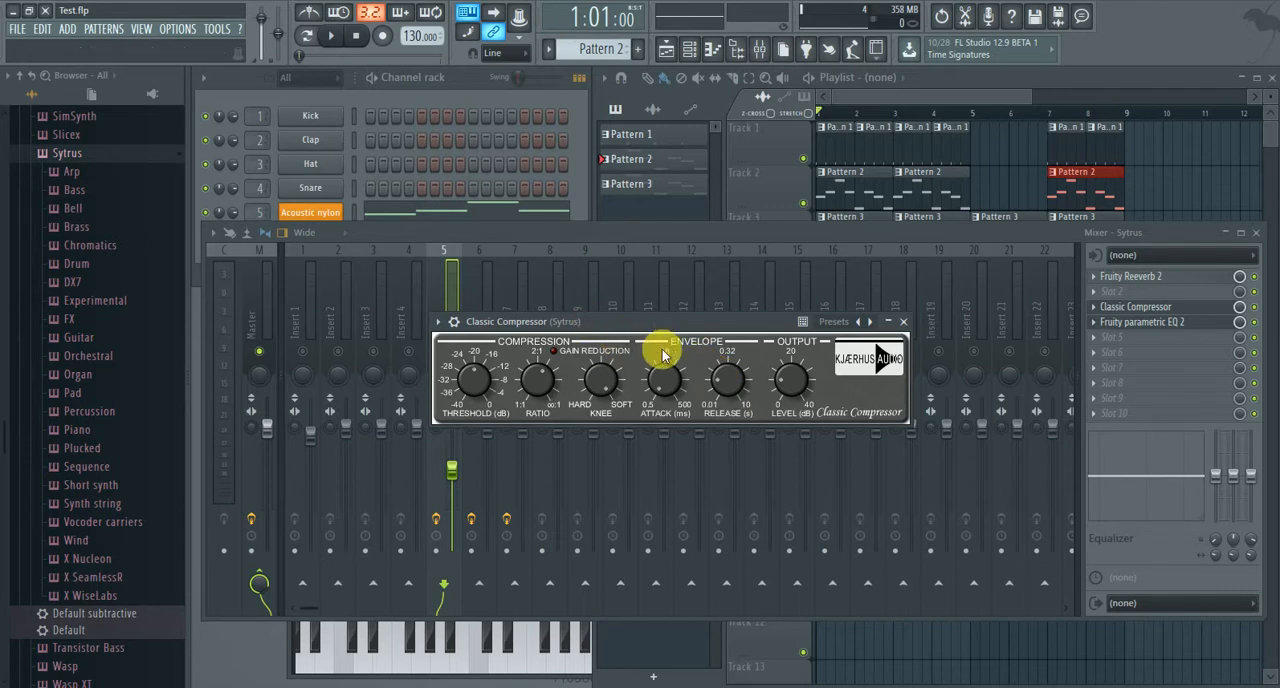
left_click_drag(543, 380, 548, 382)
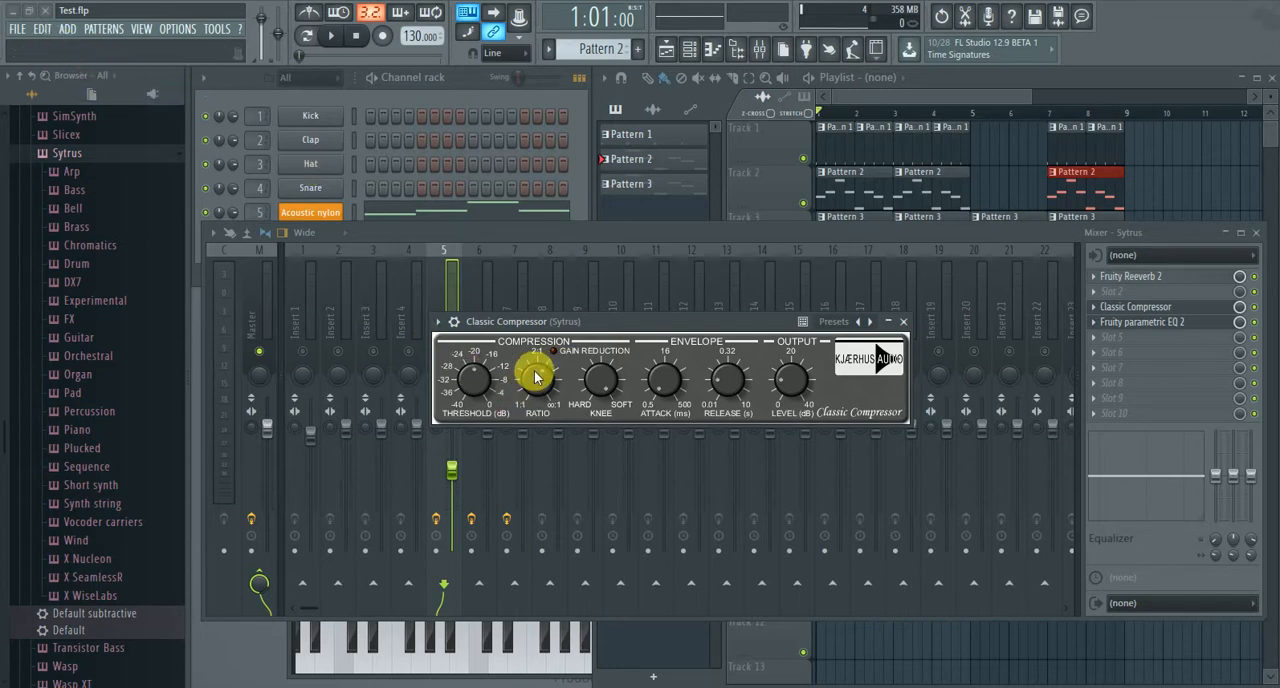
left_click_drag(536, 376, 543, 377)
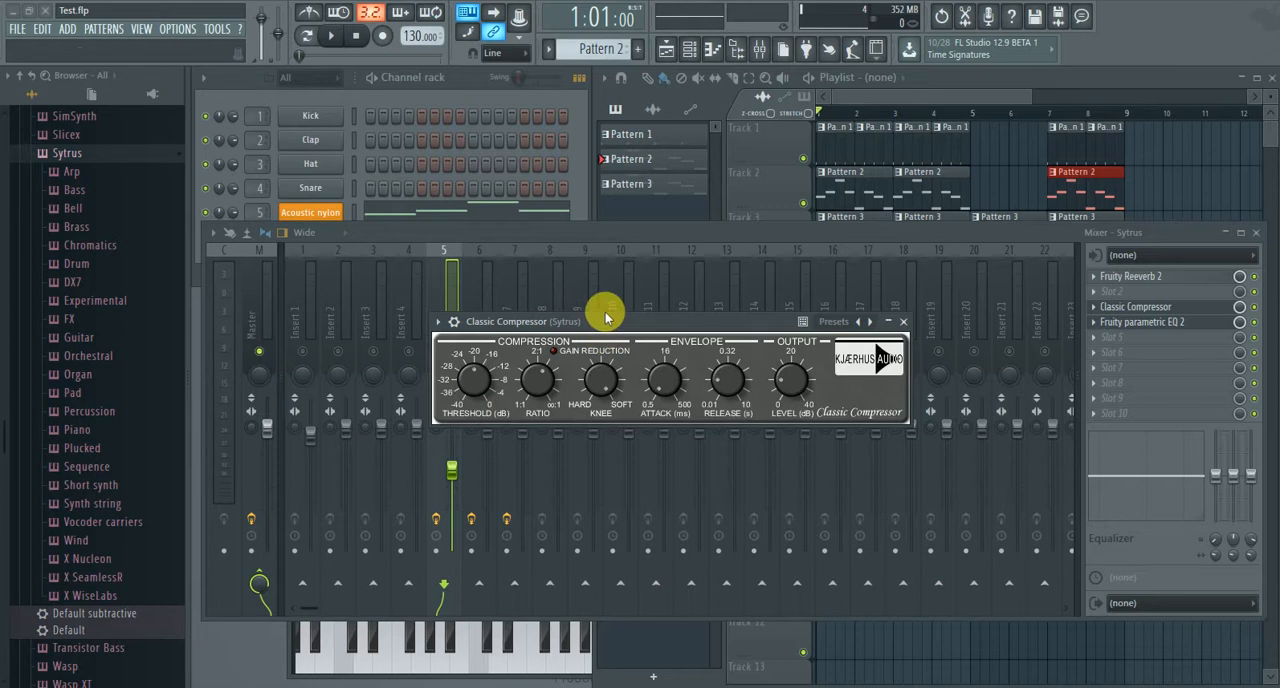
left_click_drag(481, 381, 467, 304)
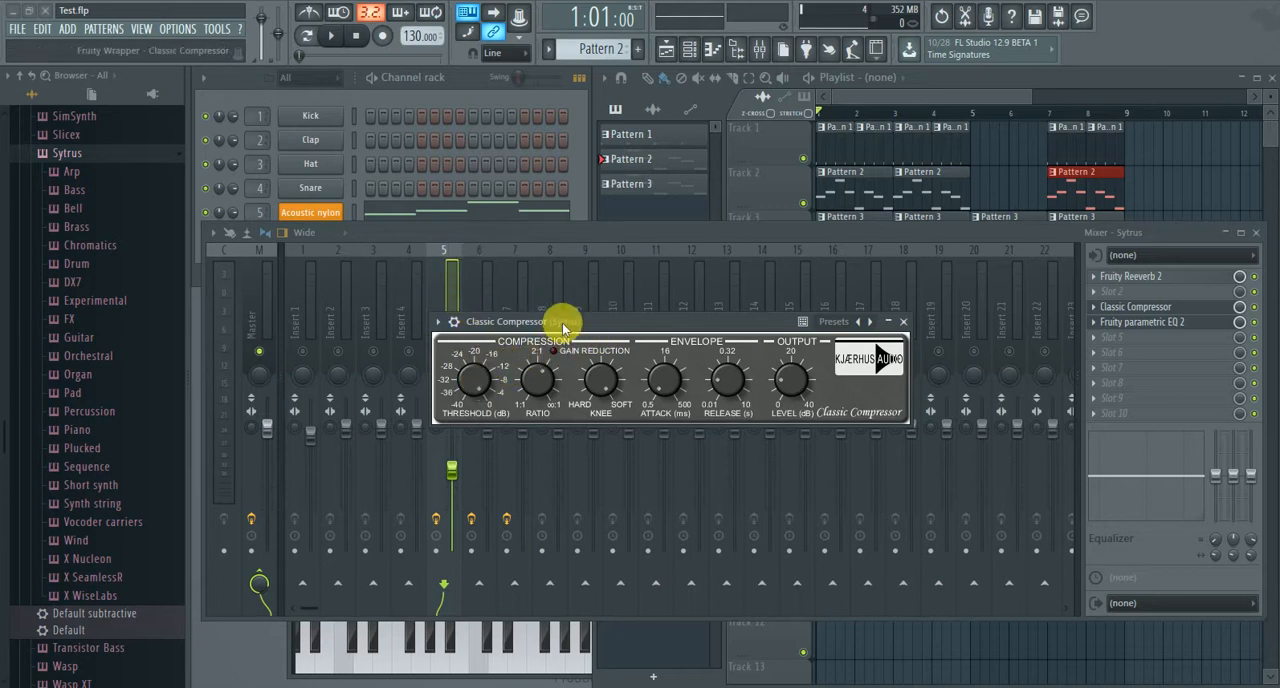
left_click_drag(563, 323, 666, 317)
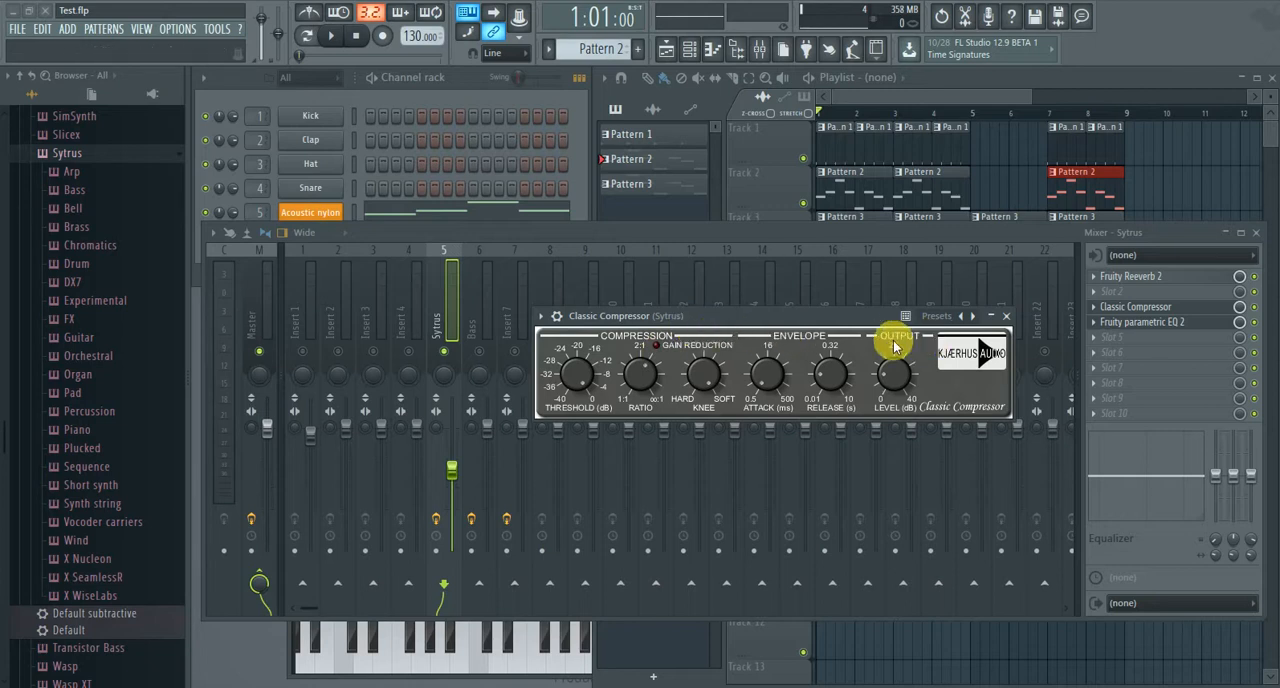
left_click_drag(766, 321, 760, 323)
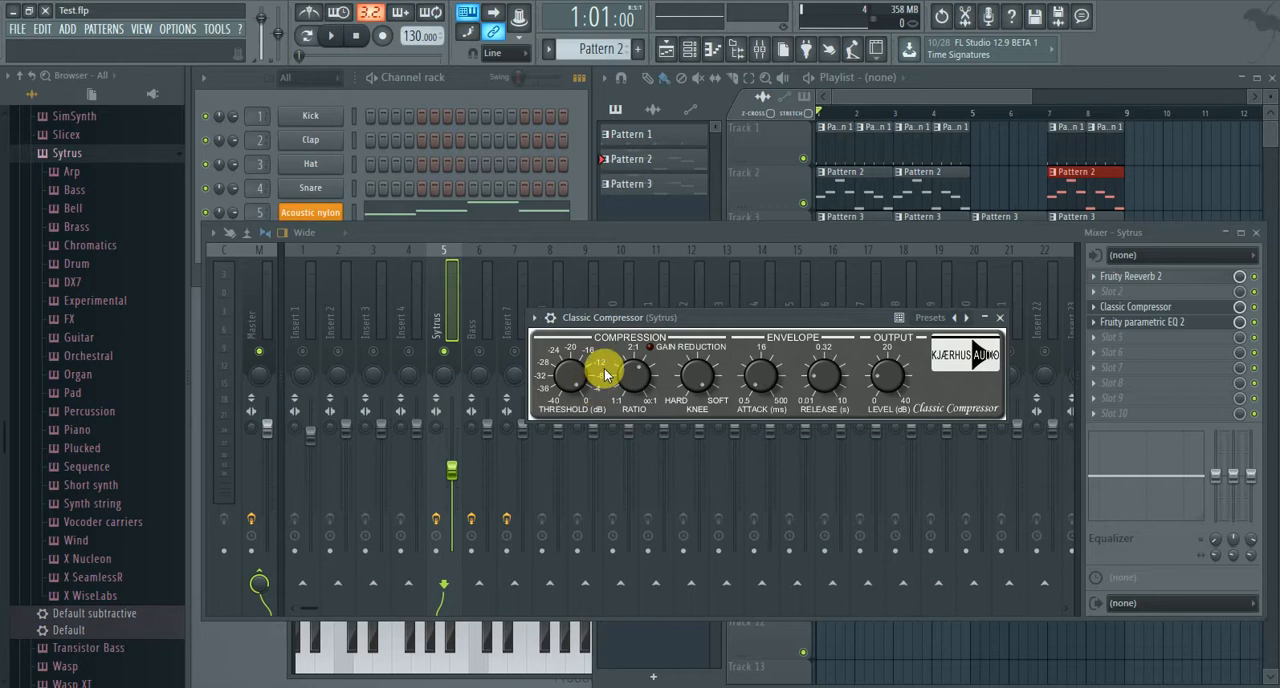
Adjust the compressor's threshold to about -19.6 dB while the song plays, and stop playback.
left_click(331, 35)
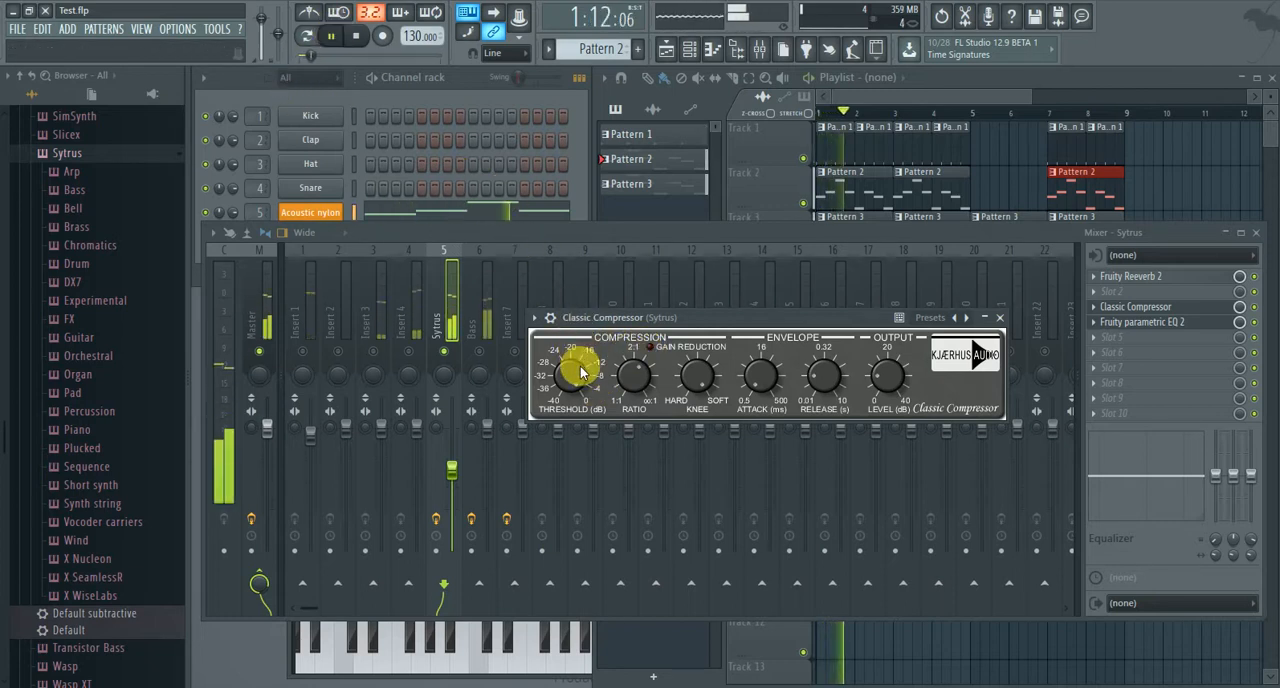
left_click_drag(580, 368, 591, 413)
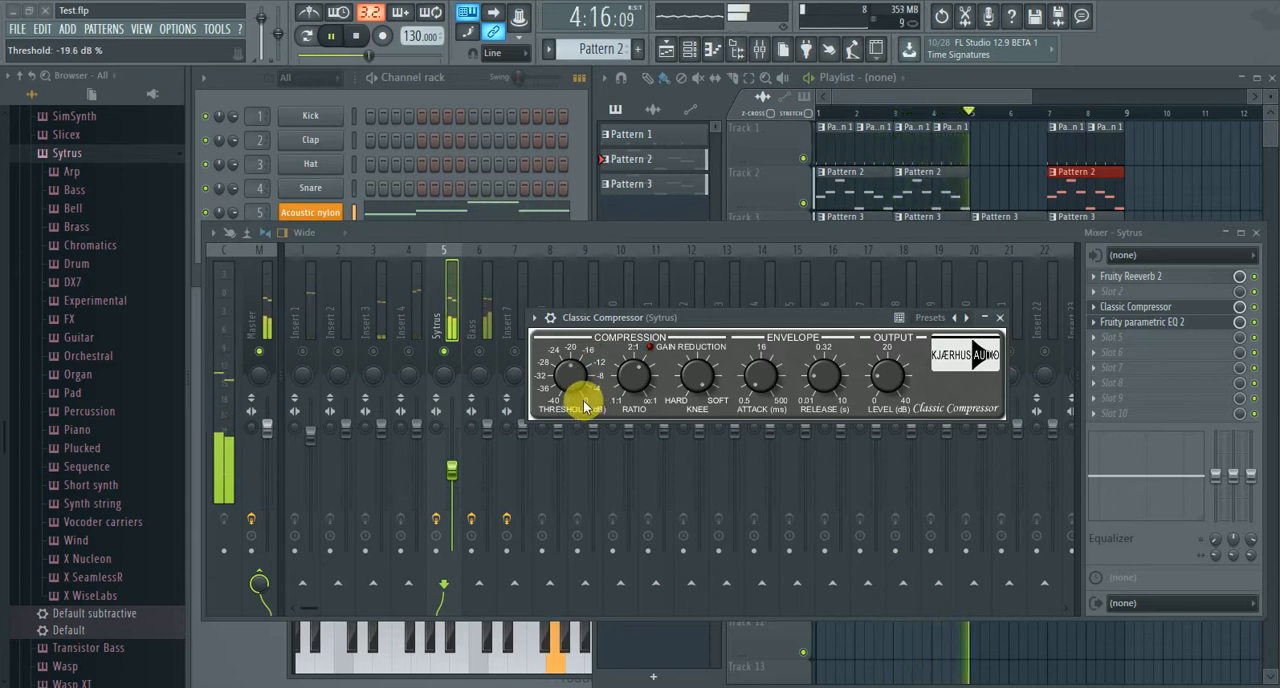
left_click(356, 36)
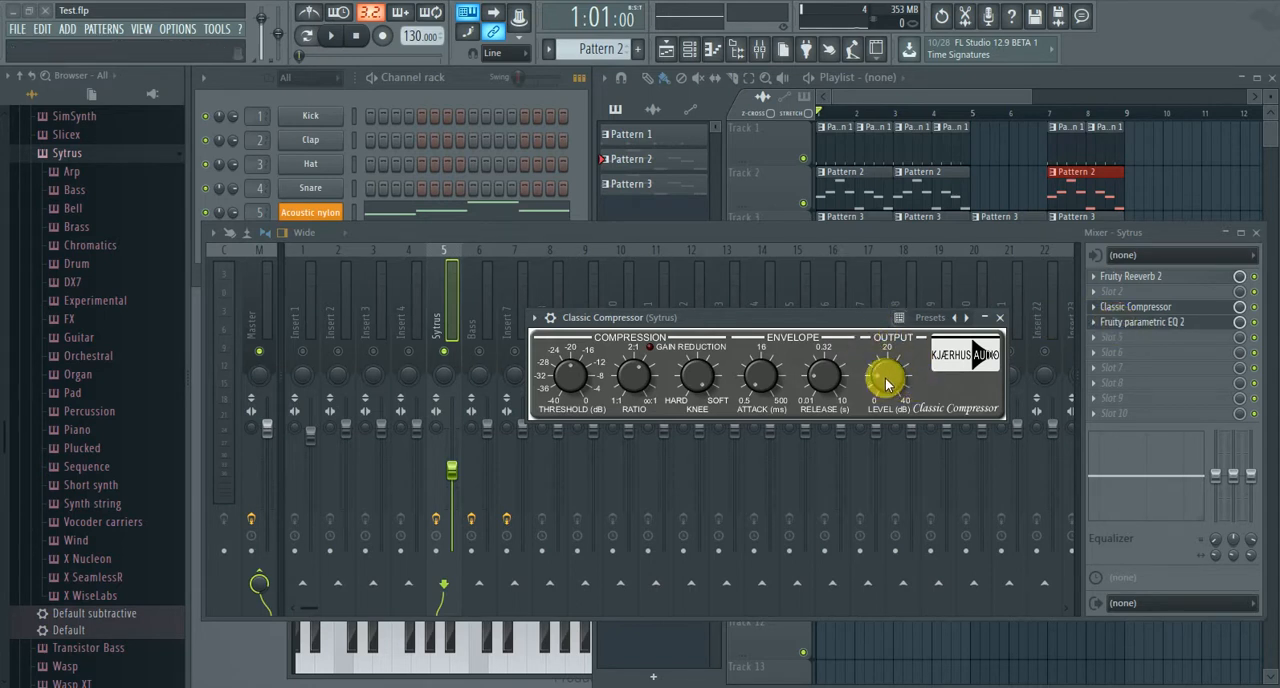
left_click_drag(884, 386, 885, 386)
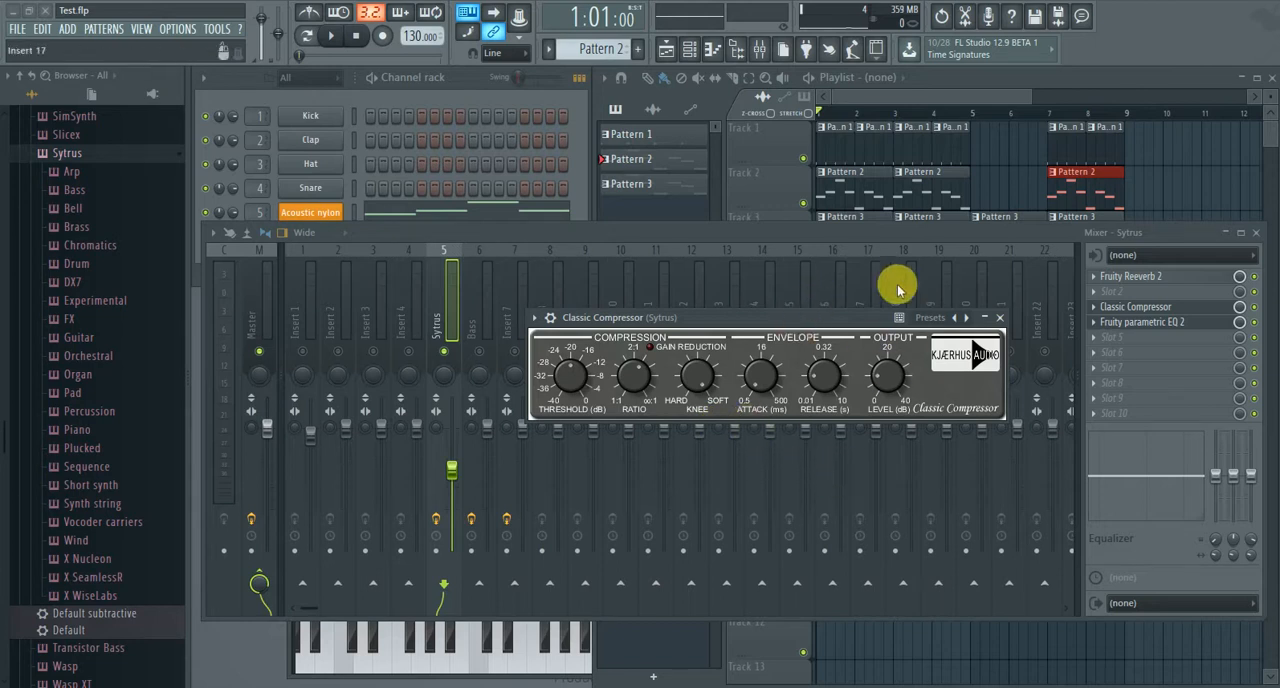
Close the compressor, open Fruity parametric EQ 2 on the Sytrus track, and play the song briefly to view its frequency spectrum.
left_click(999, 317)
left_click(1135, 322)
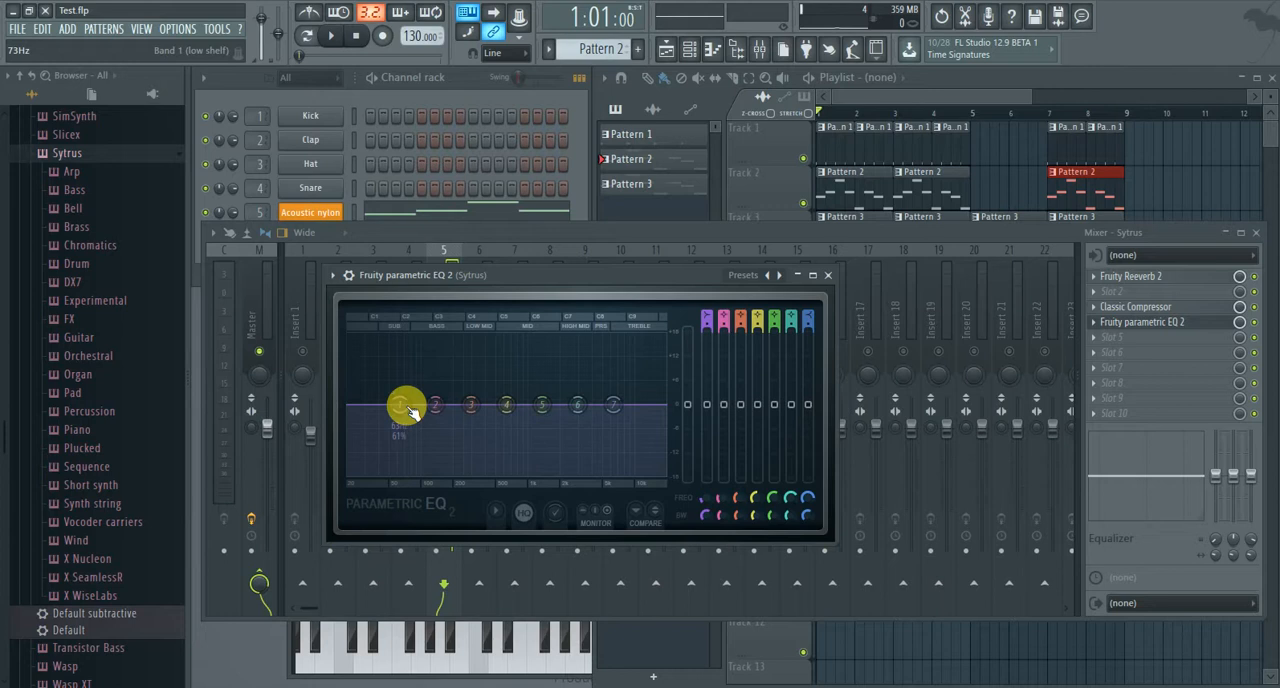
left_click_drag(411, 412, 414, 413)
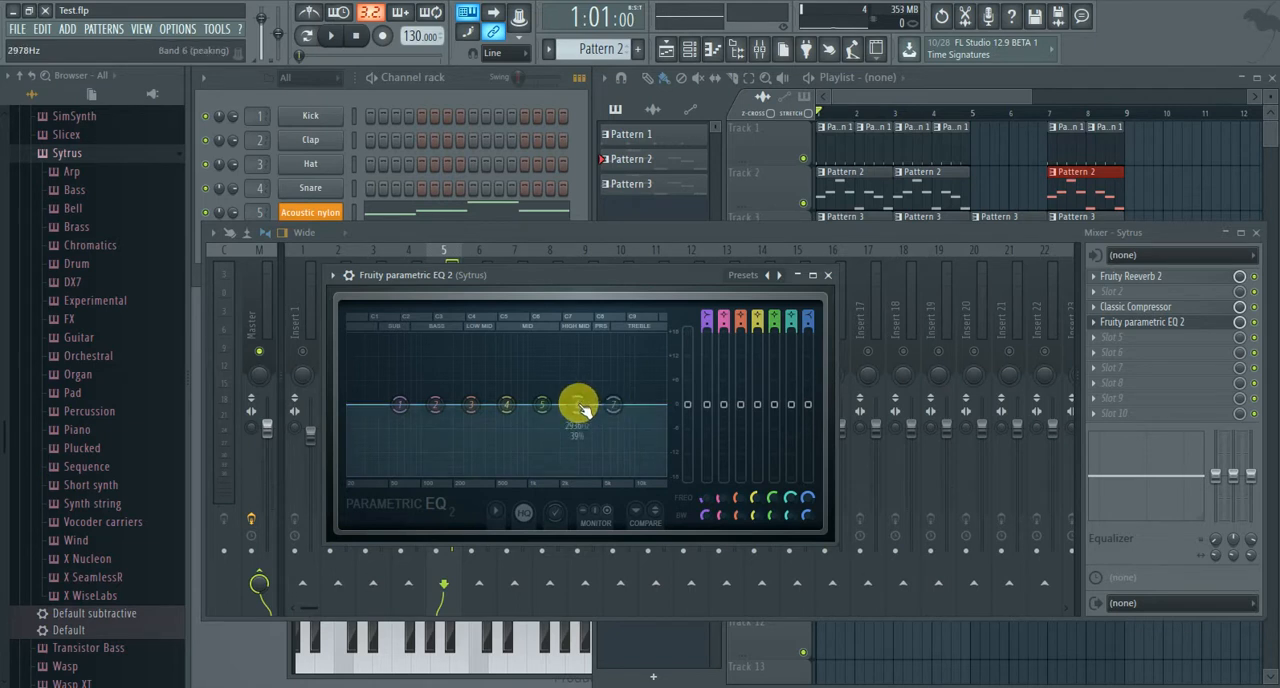
mouse_move(583, 409)
left_mouse_down()
mouse_move(611, 408)
mouse_move(597, 410)
left_mouse_up()
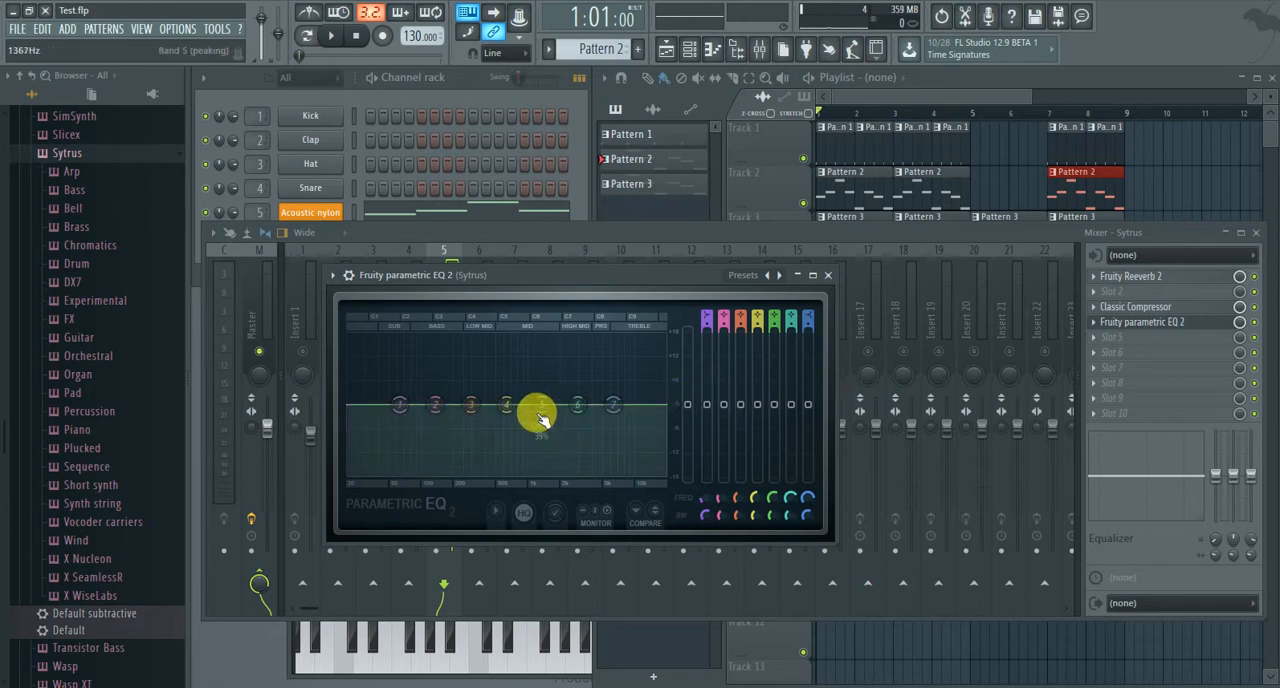
left_click_drag(465, 406, 483, 410)
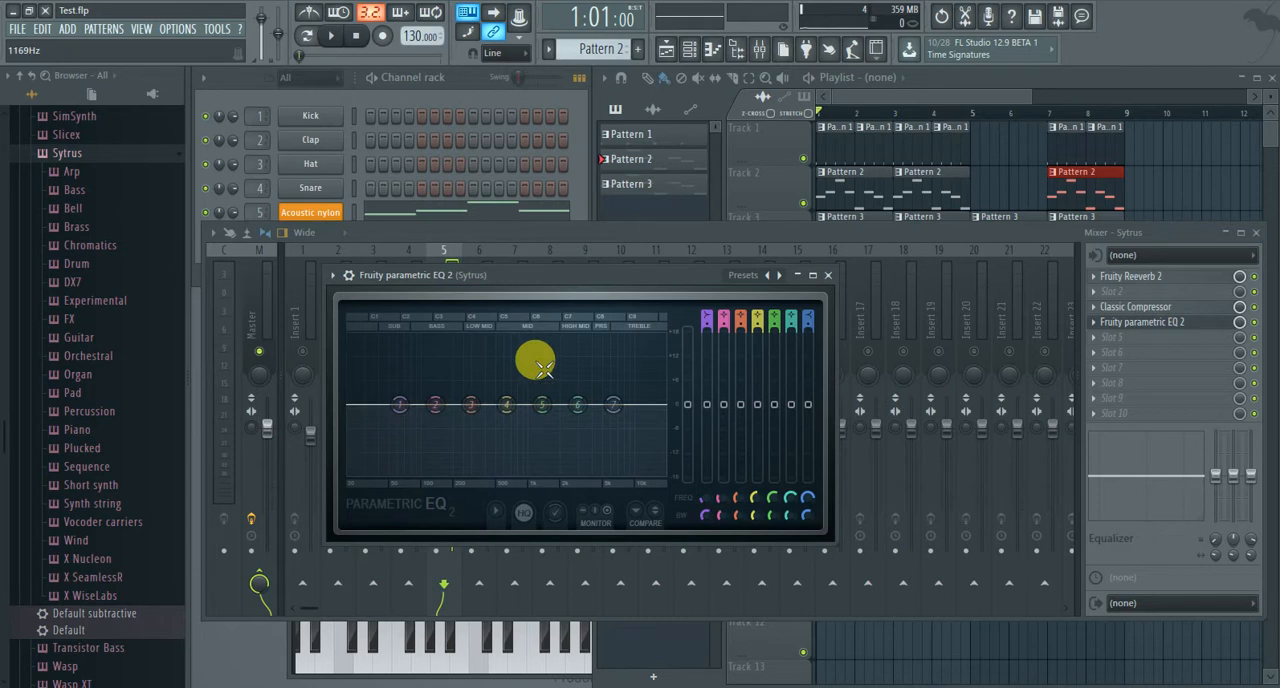
left_click(331, 36)
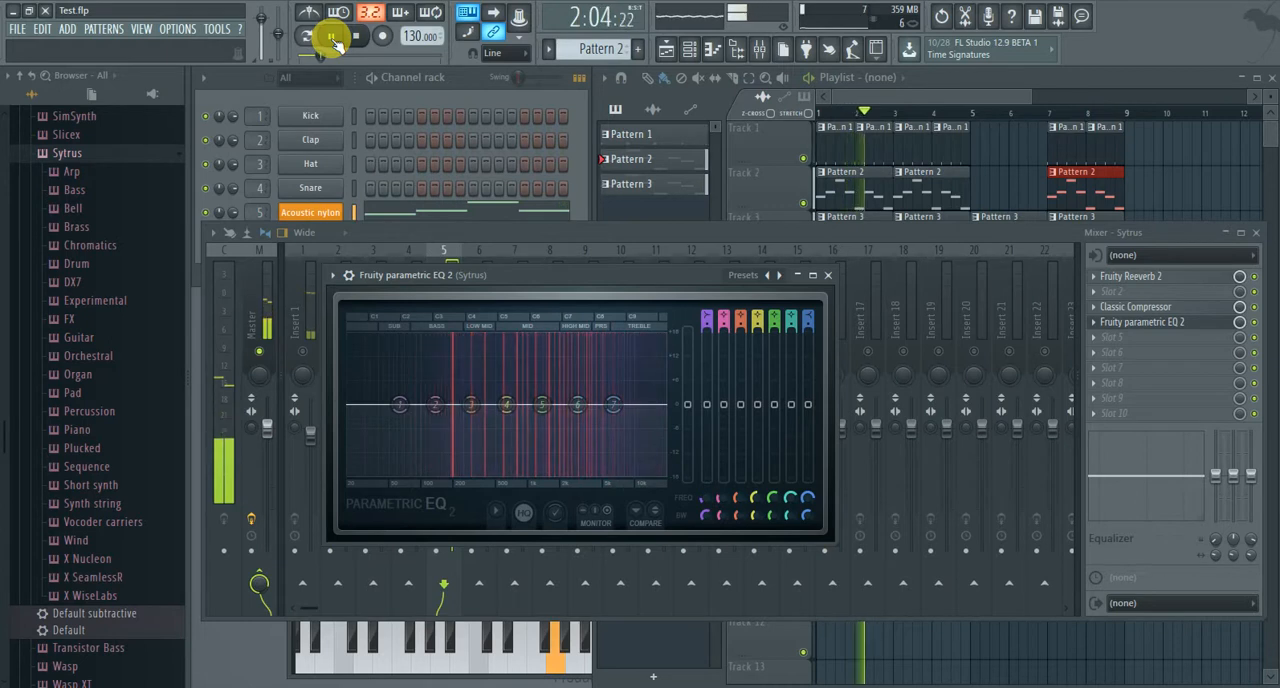
left_click(332, 38)
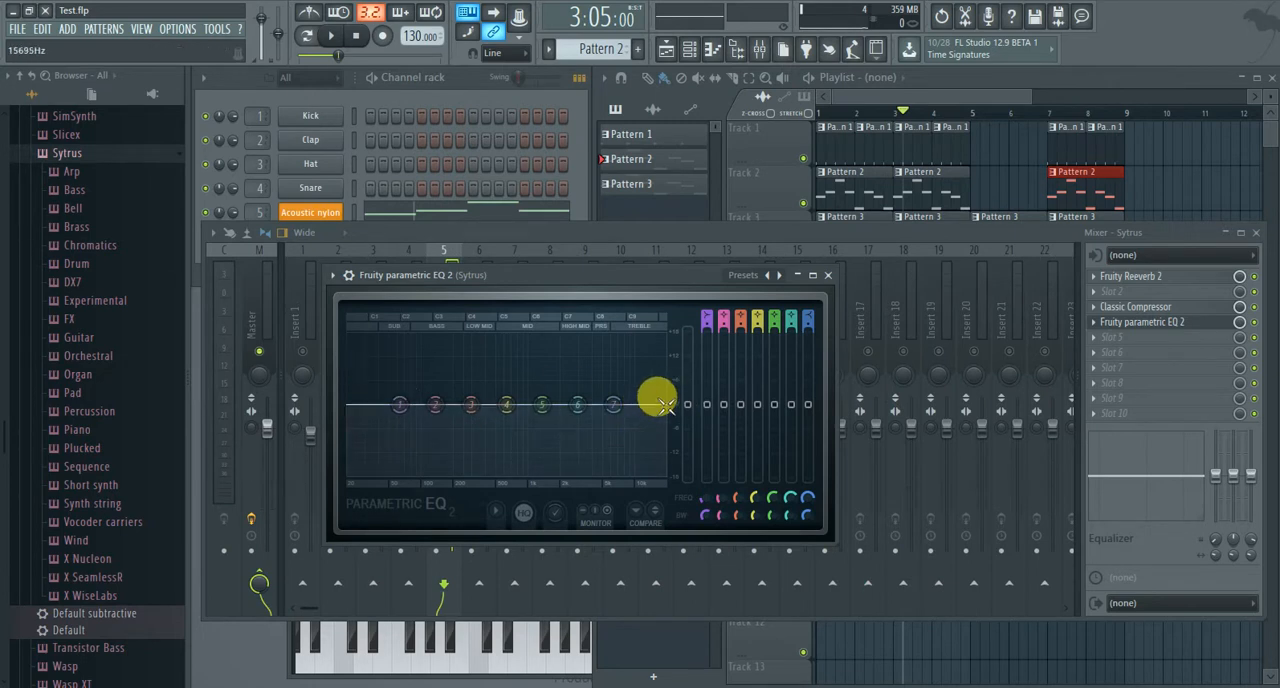
Turn band 1 of the equalizer into a high-pass filter at about 75 Hz.
left_click_drag(400, 405, 408, 470)
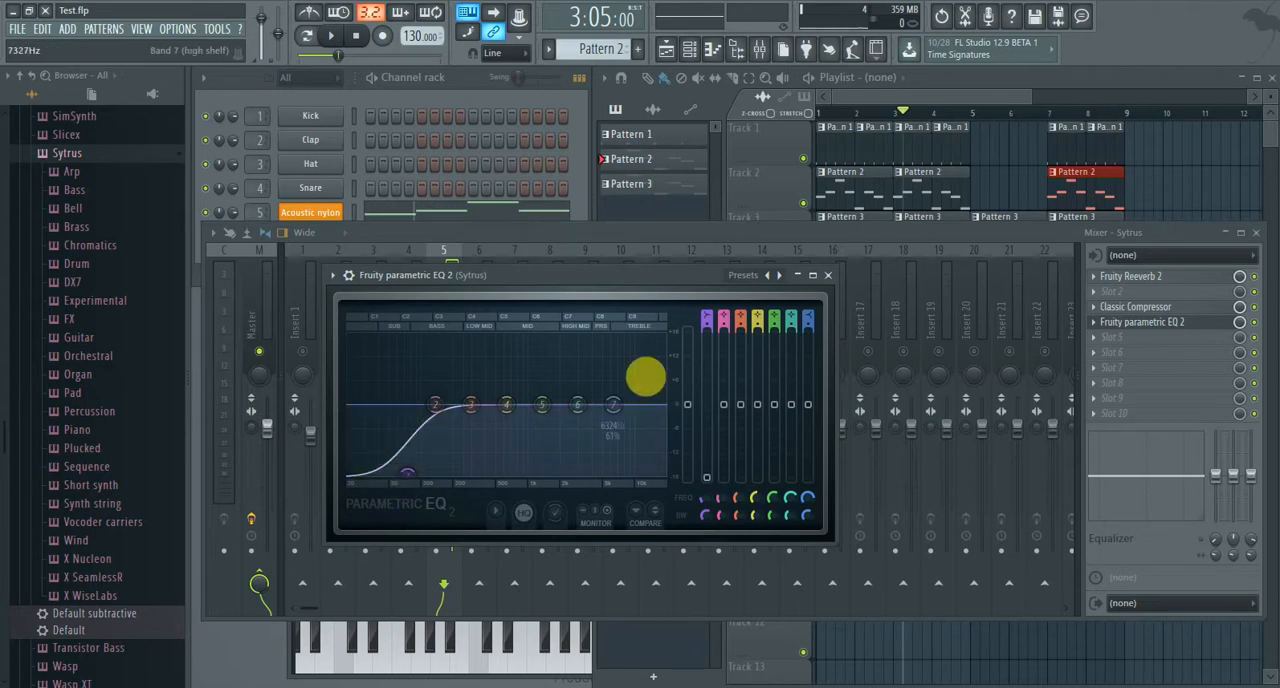
left_click_drag(707, 325, 707, 319)
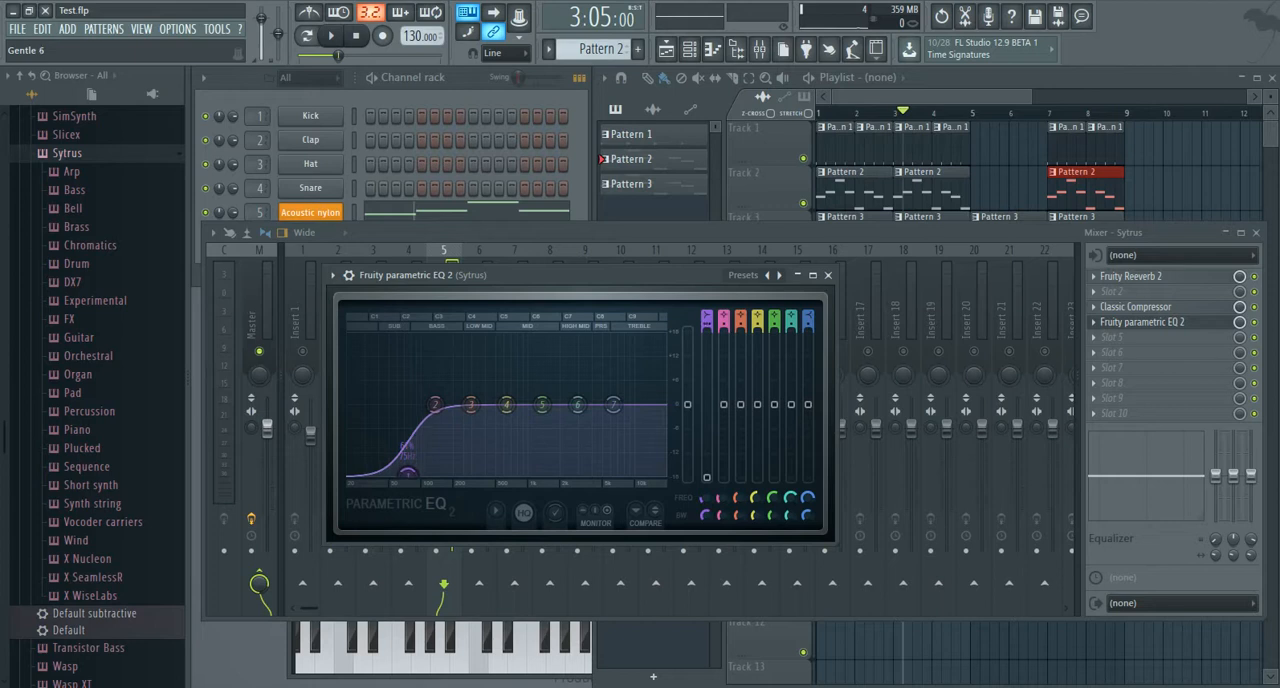
left_click(708, 318)
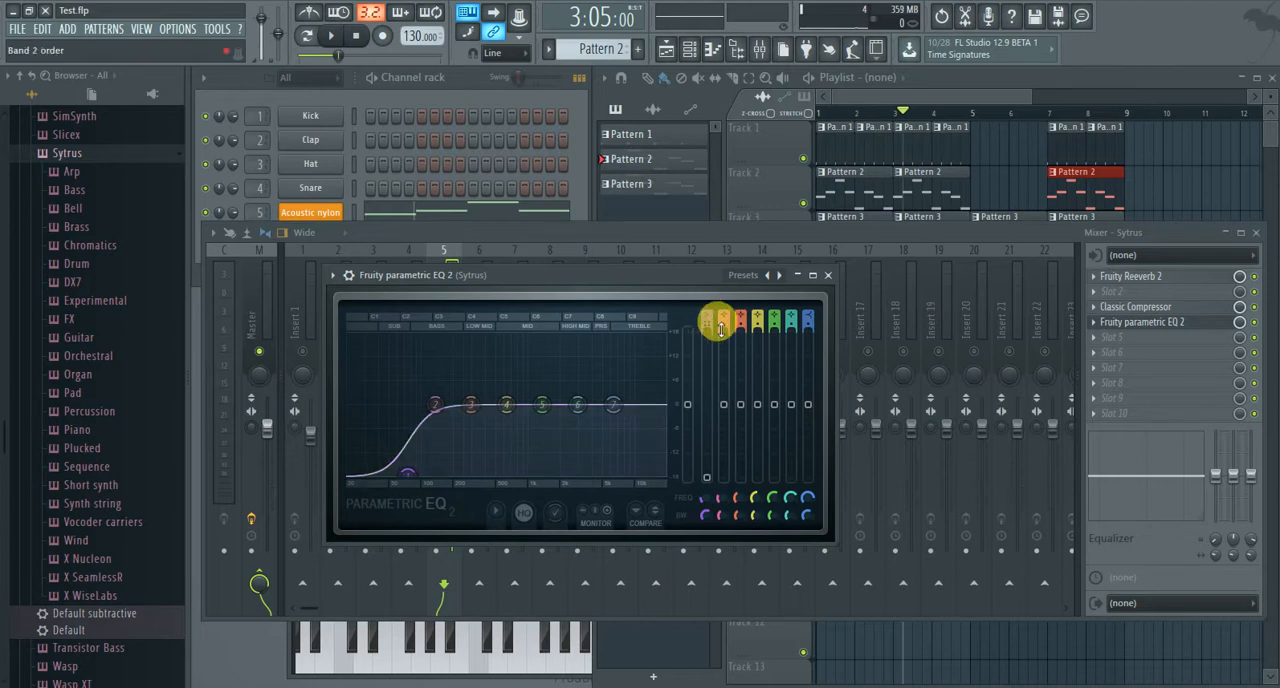
left_click_drag(711, 321, 711, 305)
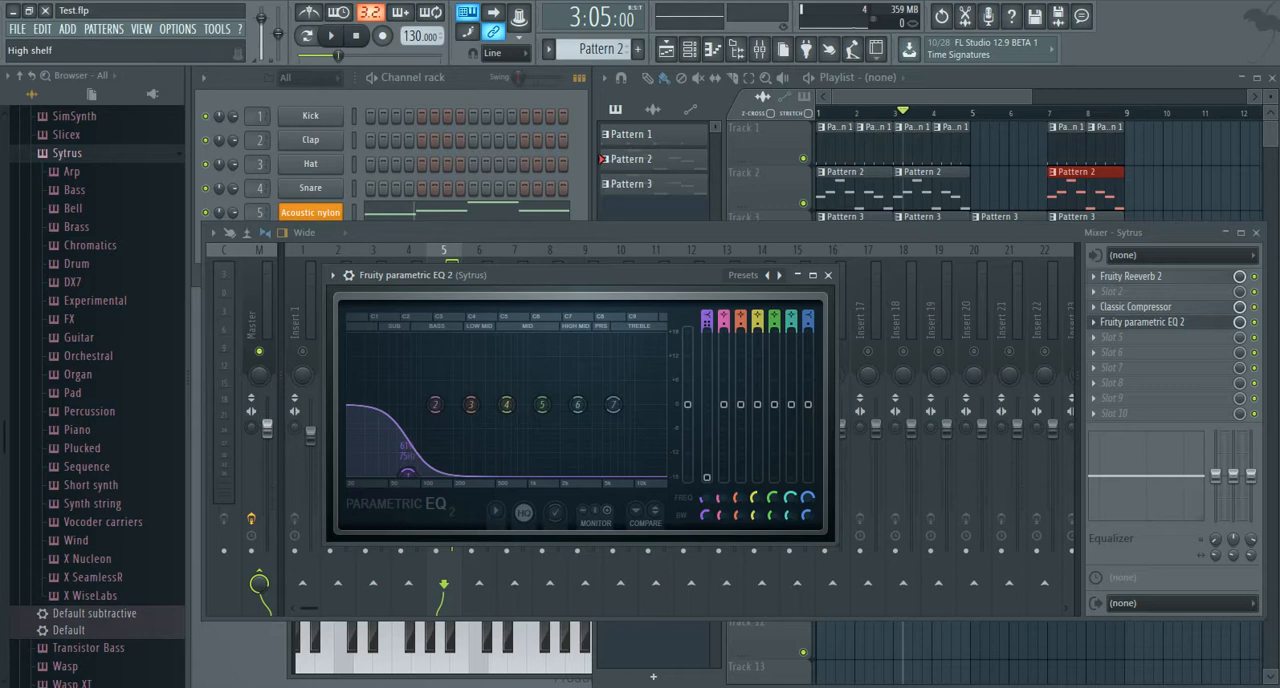
left_click_drag(709, 317, 709, 333)
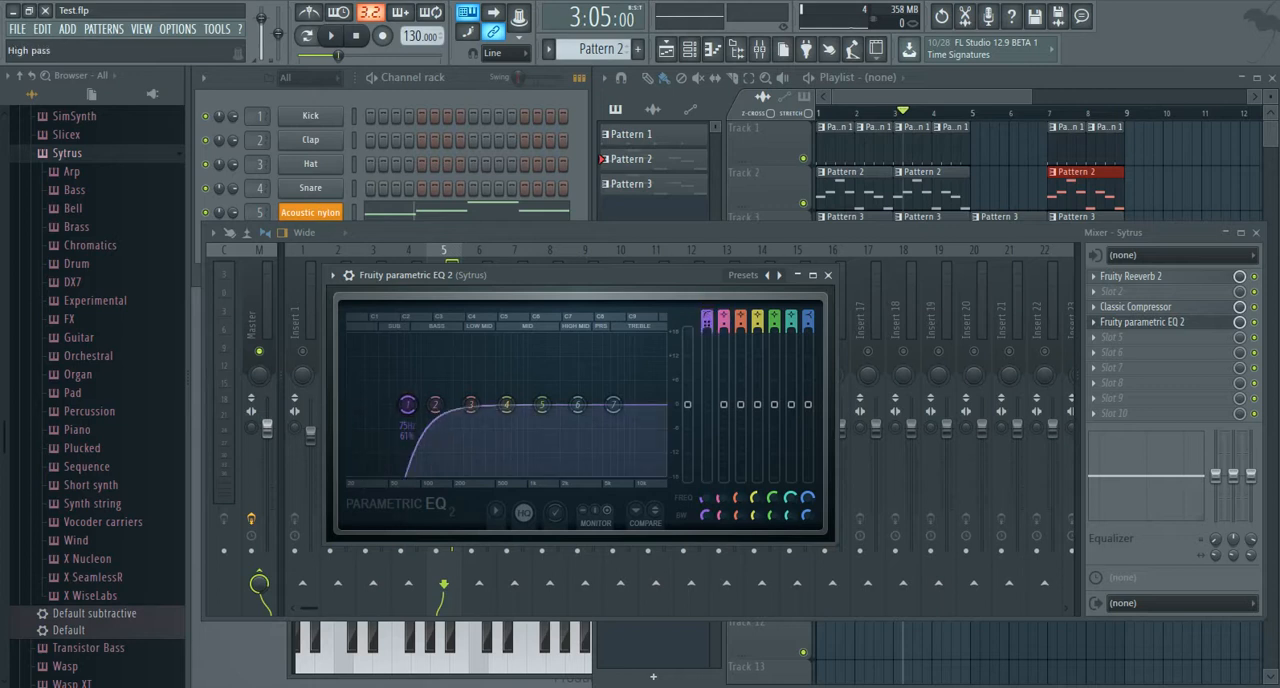
left_click_drag(709, 333, 709, 333)
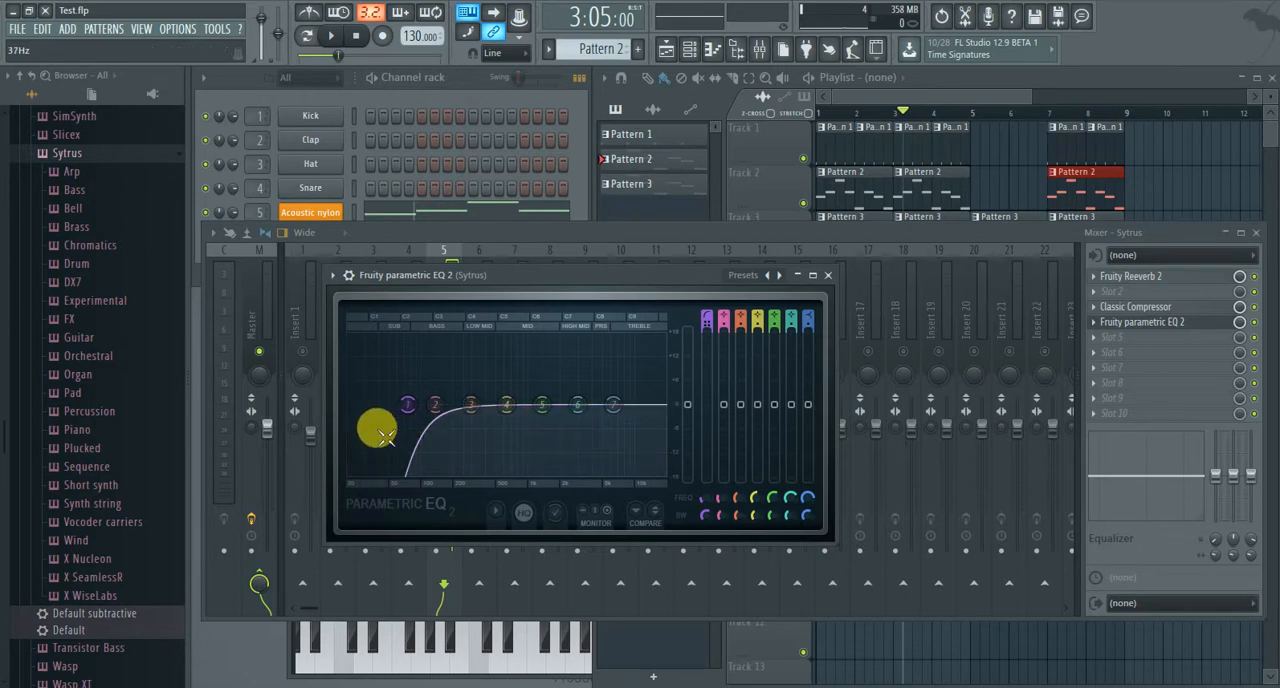
Raise the band 1 high-pass cutoff slightly during playback and replay the song to listen to the low cut.
left_click(331, 36)
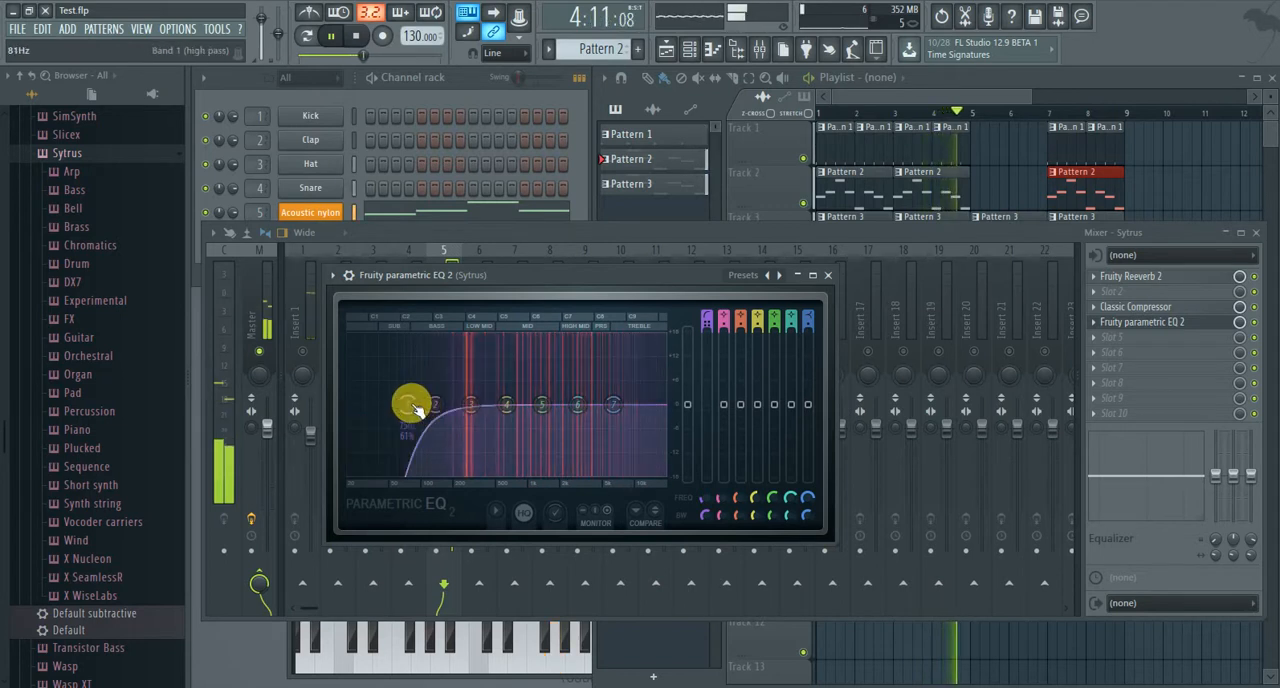
left_click_drag(409, 405, 417, 405)
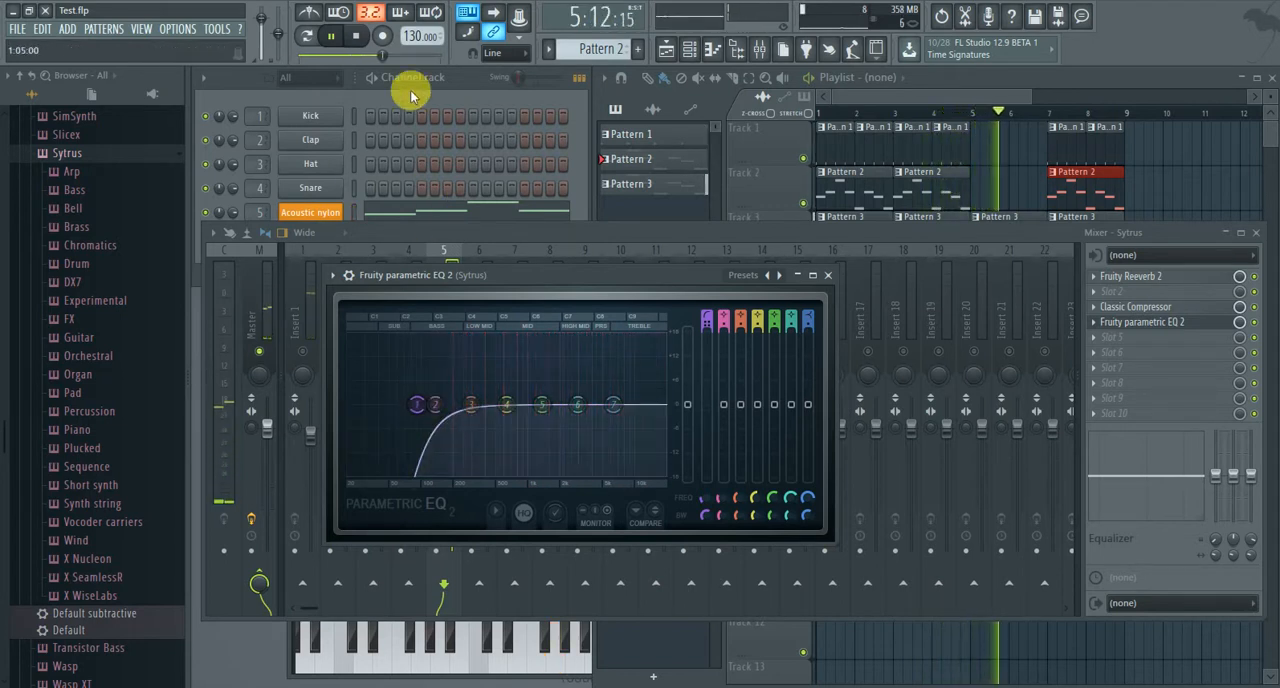
left_click(355, 35)
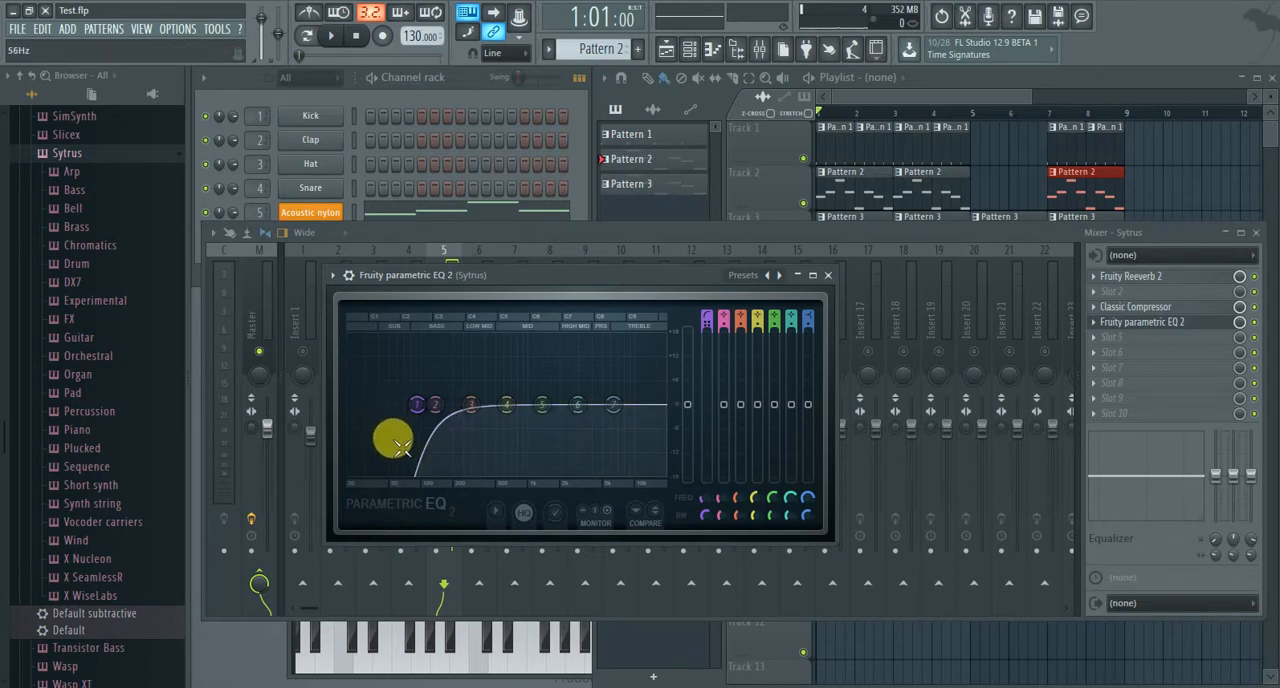
left_click(331, 36)
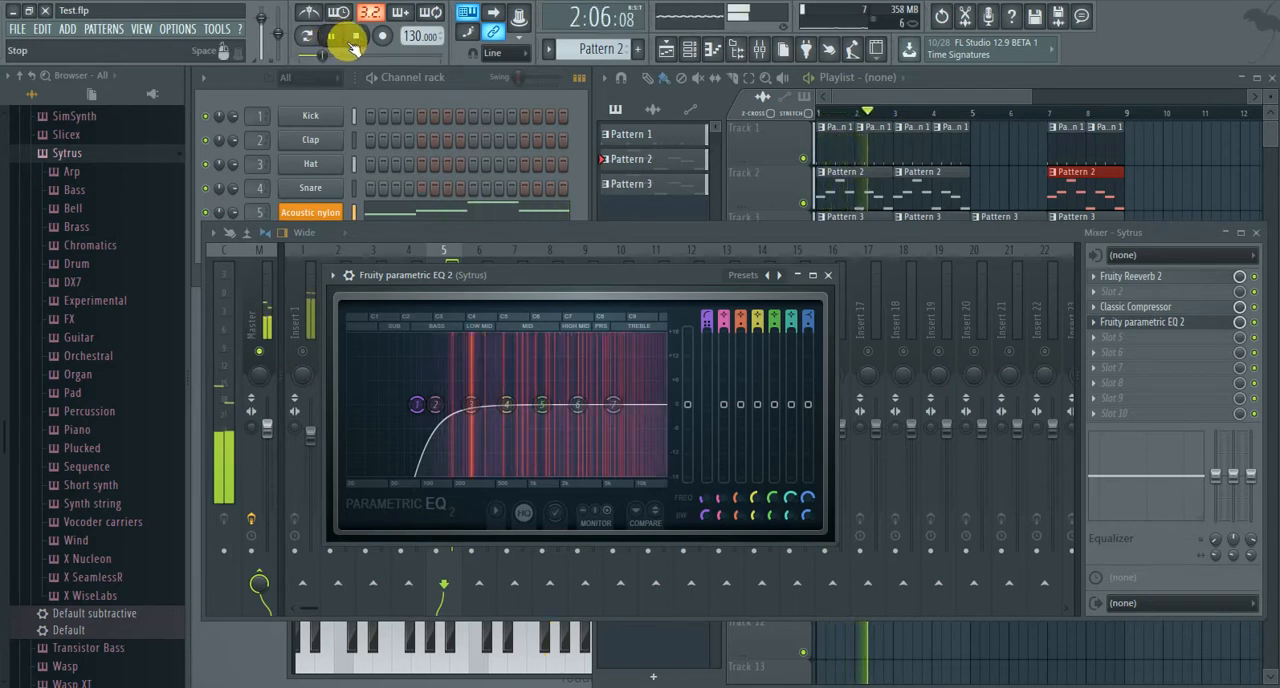
left_click(358, 38)
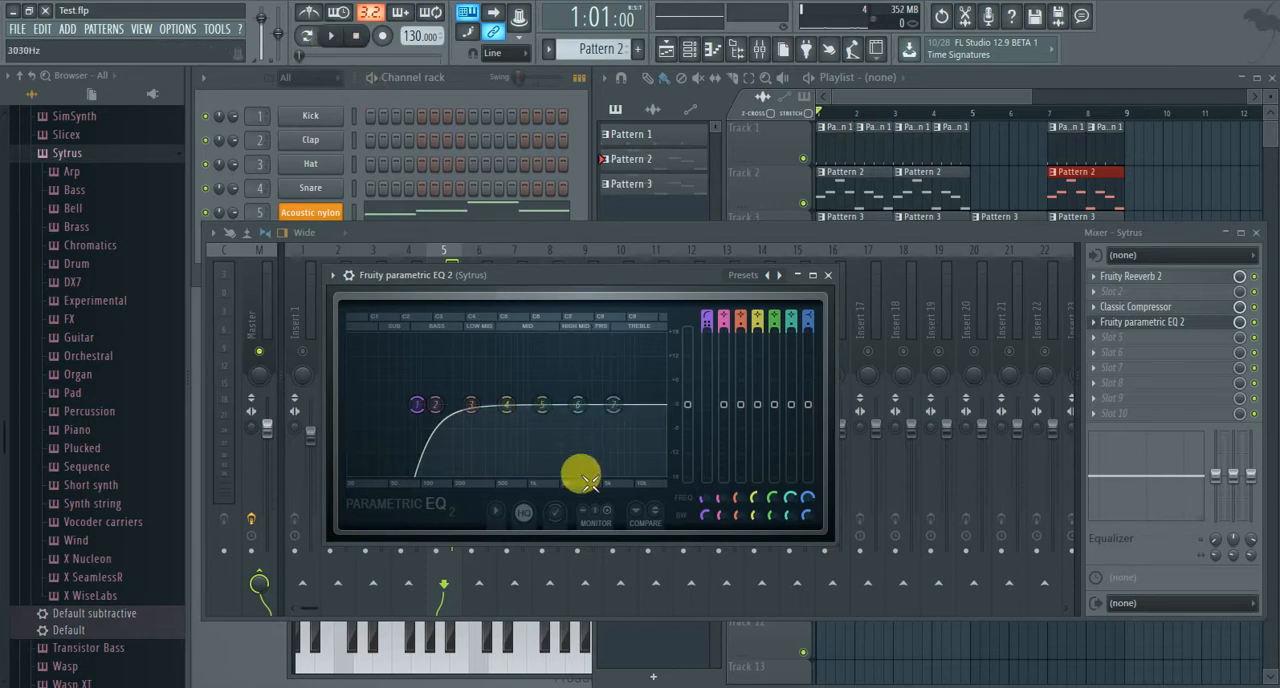
Play the song while slightly boosting band 6 and shifting it to a higher frequency, and stop playback.
left_click(331, 36)
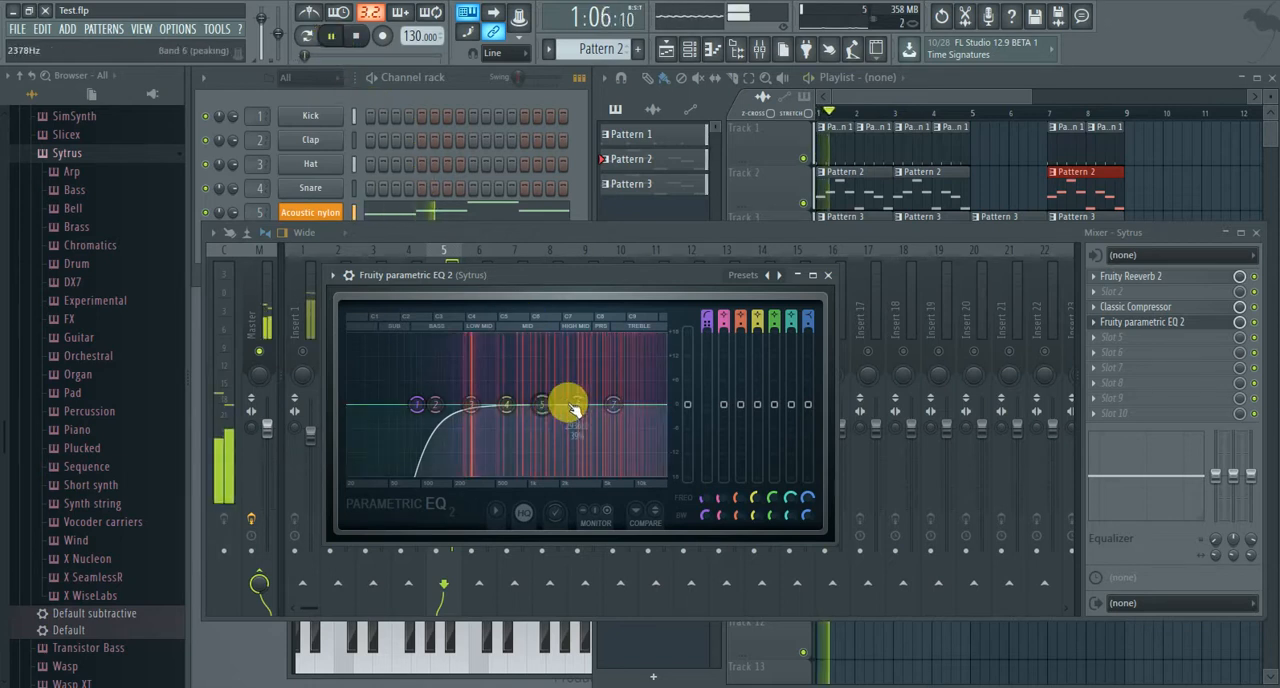
mouse_move(577, 404)
left_mouse_down()
mouse_move(582, 337)
mouse_move(595, 470)
mouse_move(586, 383)
mouse_move(538, 350)
mouse_move(640, 337)
mouse_move(526, 352)
mouse_move(497, 337)
mouse_move(580, 337)
mouse_move(585, 402)
left_mouse_up()
key("space")
key("space")
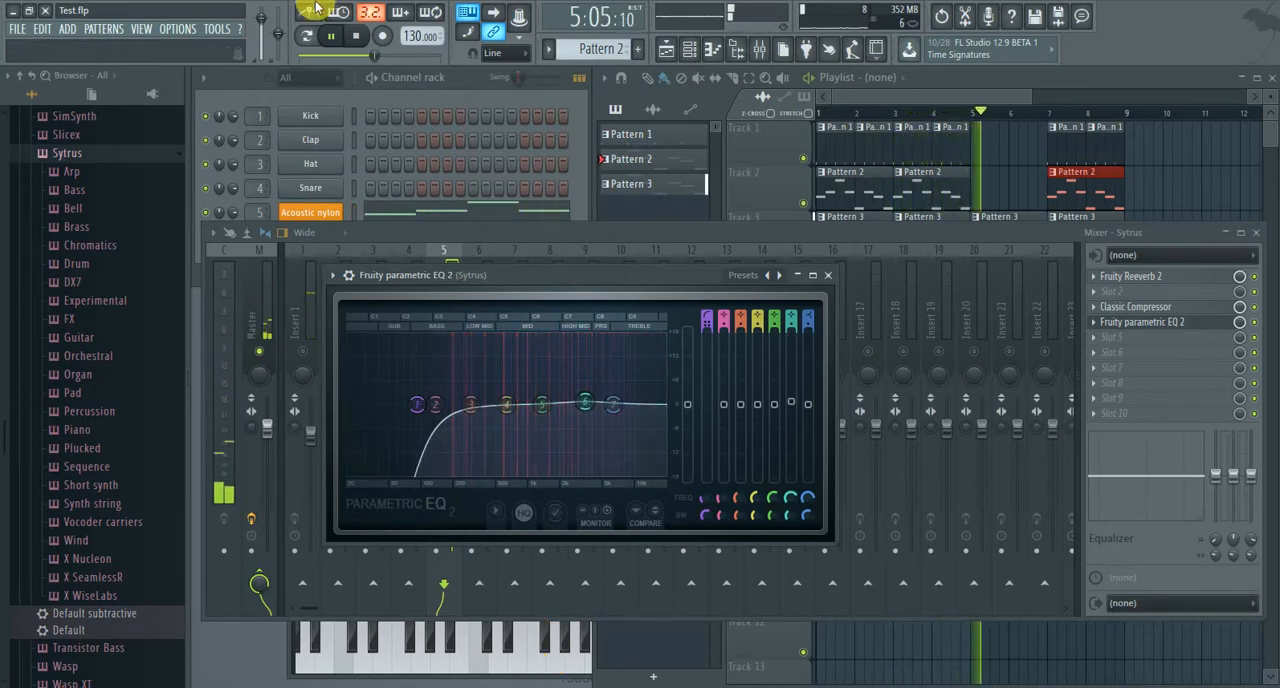
left_click(357, 37)
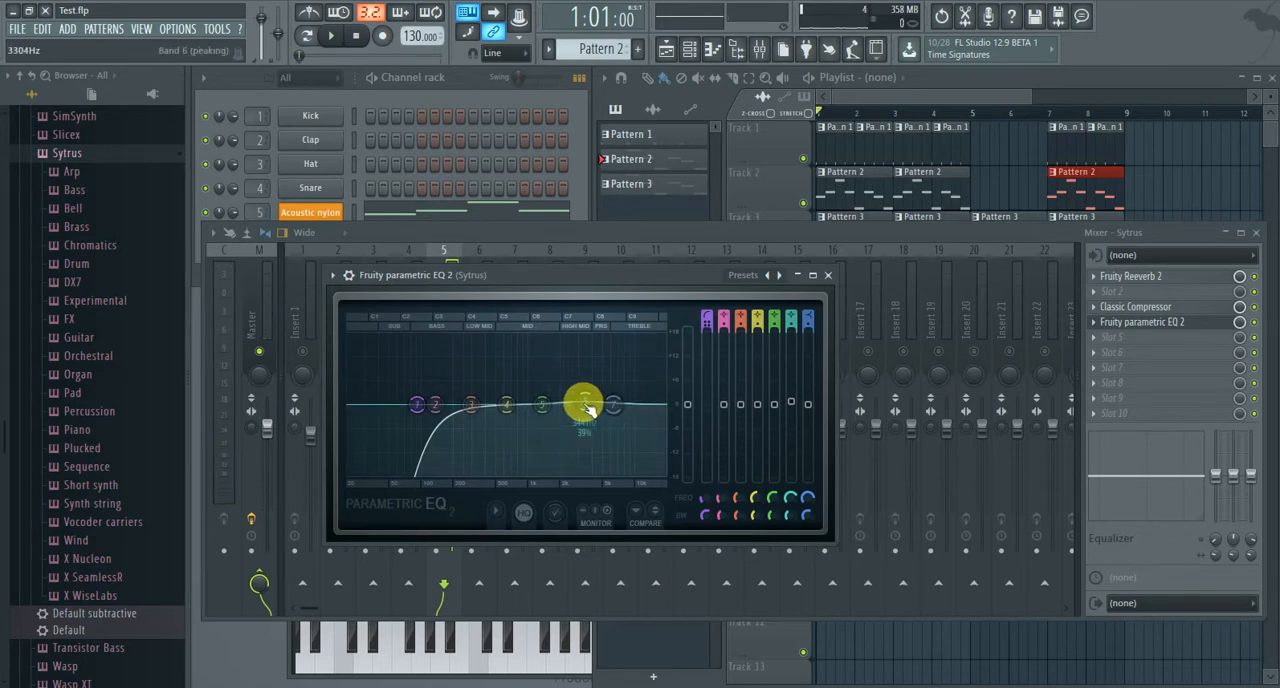
Cut equalizer band 6 by about 3 dB near 2.8 kHz.
left_click_drag(585, 402, 585, 408)
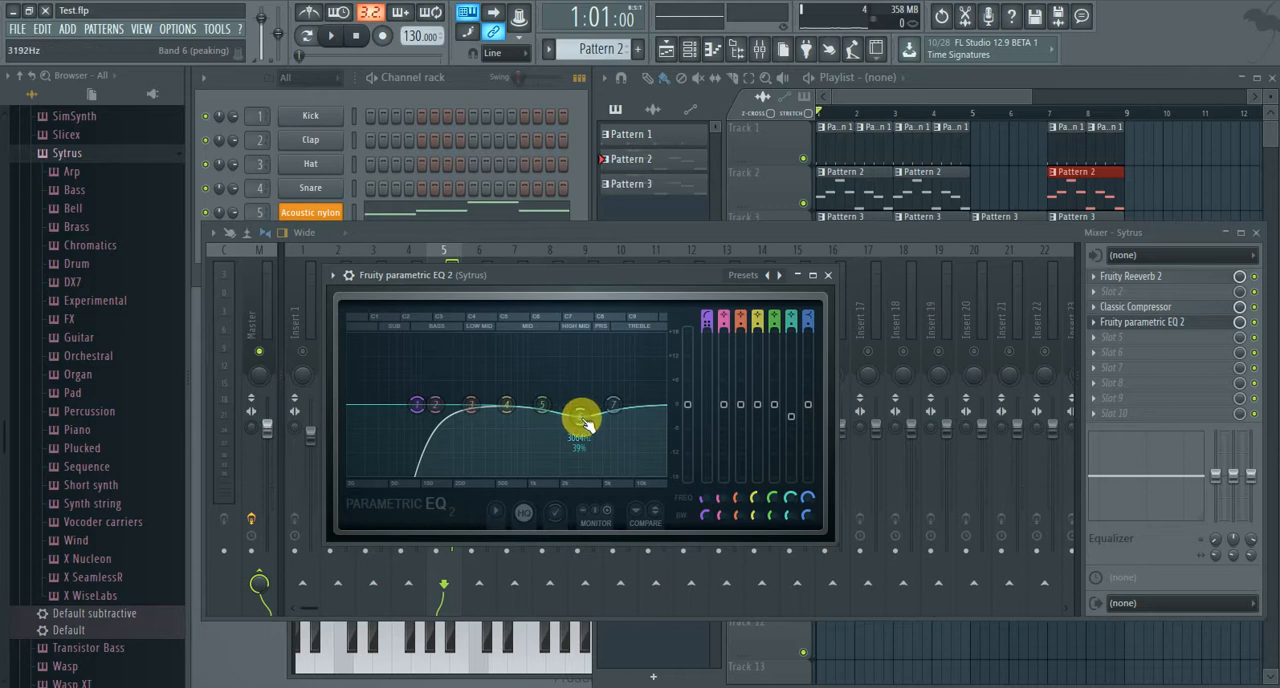
left_click(791, 503)
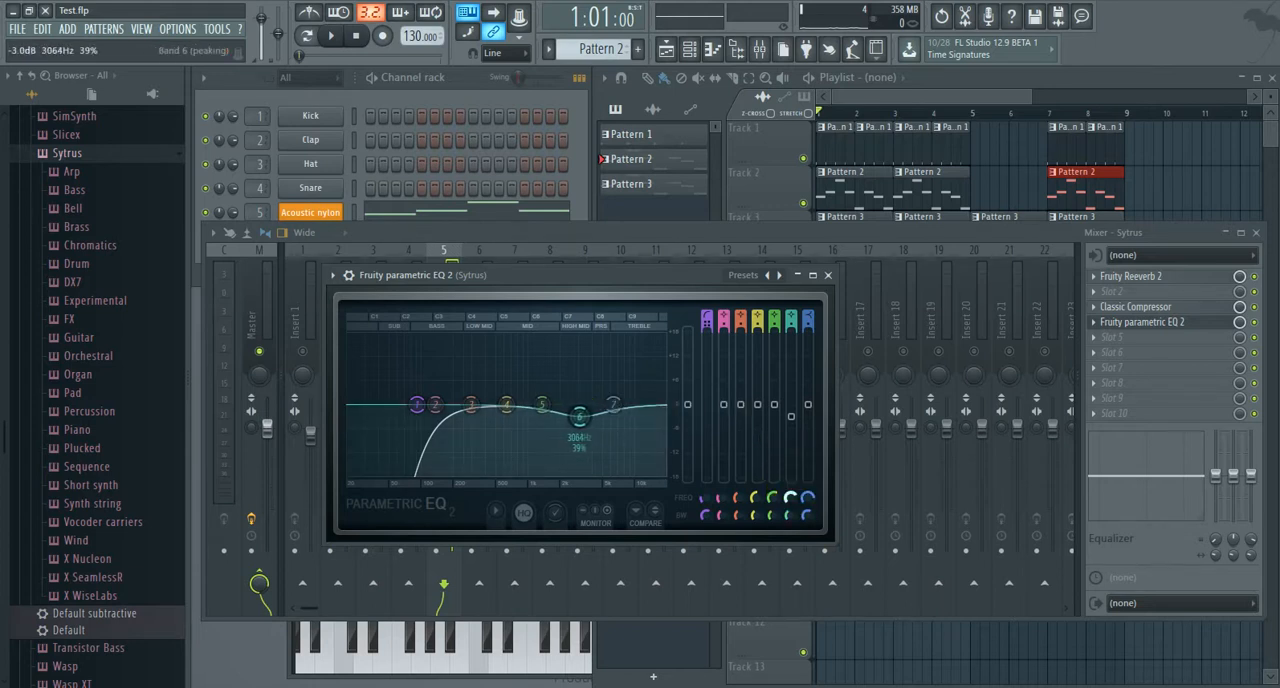
left_click_drag(575, 416, 580, 416)
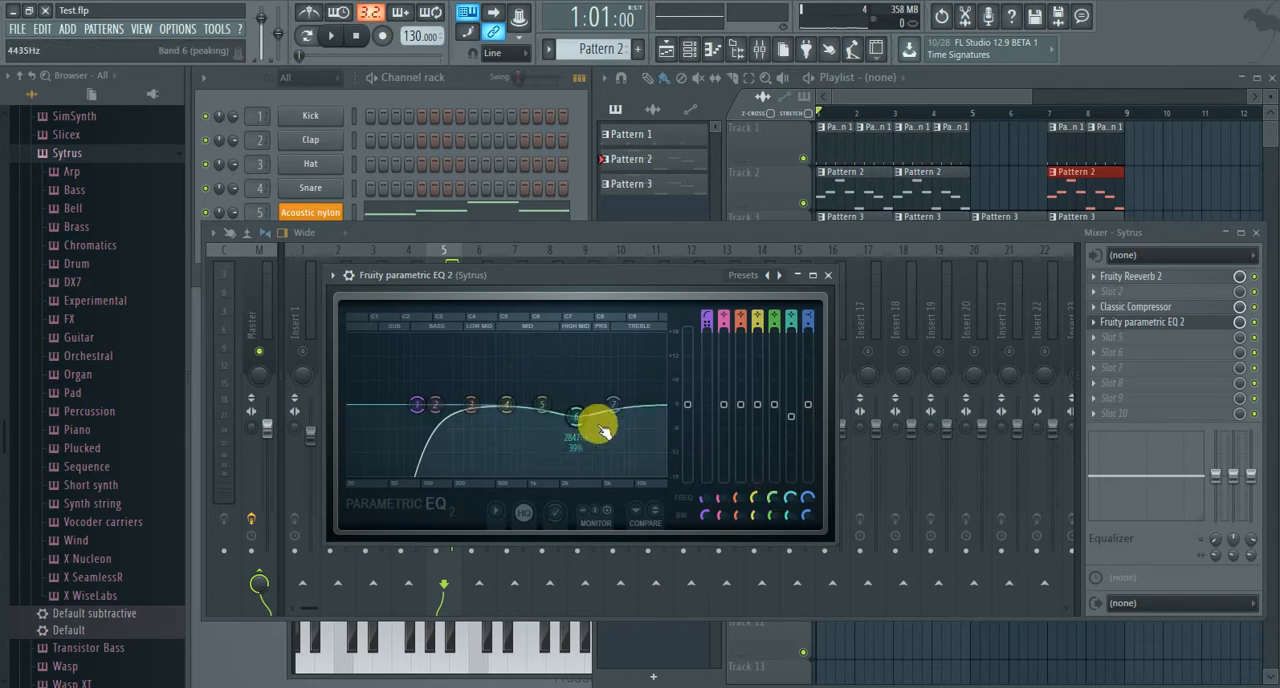
Narrow the bandwidth of equalizer band 6 to 0%, keeping its cut near 2847 Hz.
left_click_drag(787, 521, 787, 504)
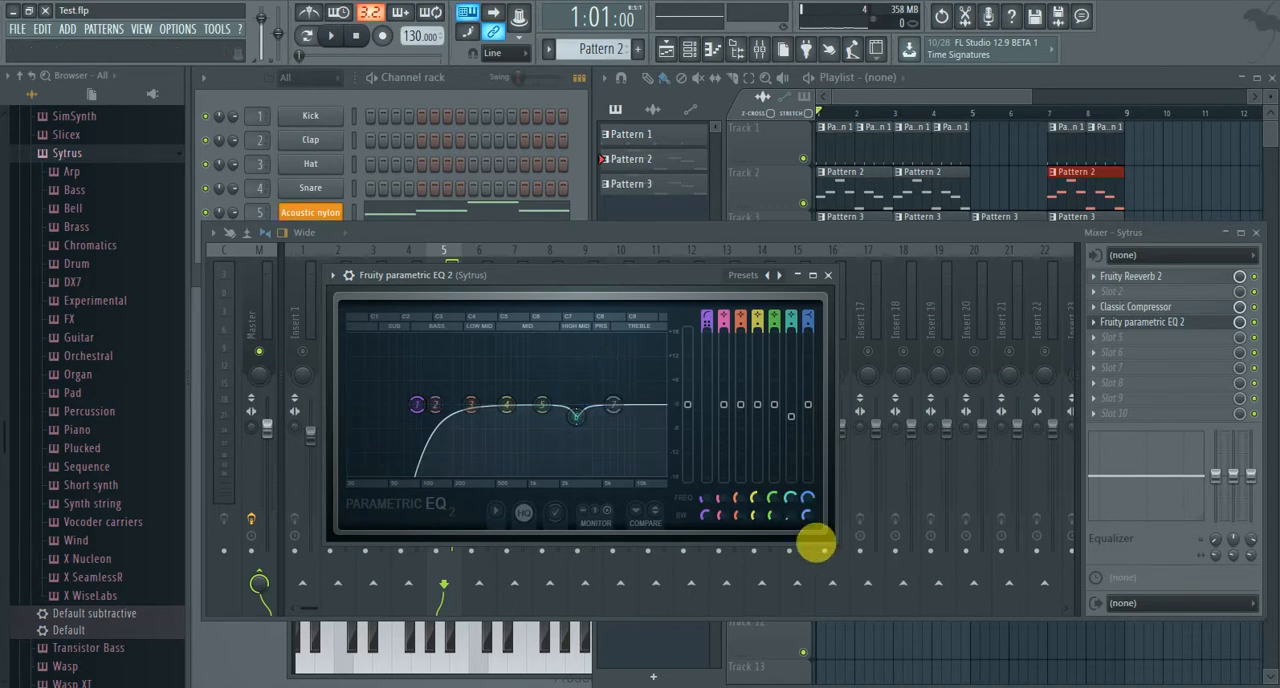
left_click_drag(791, 522, 791, 545)
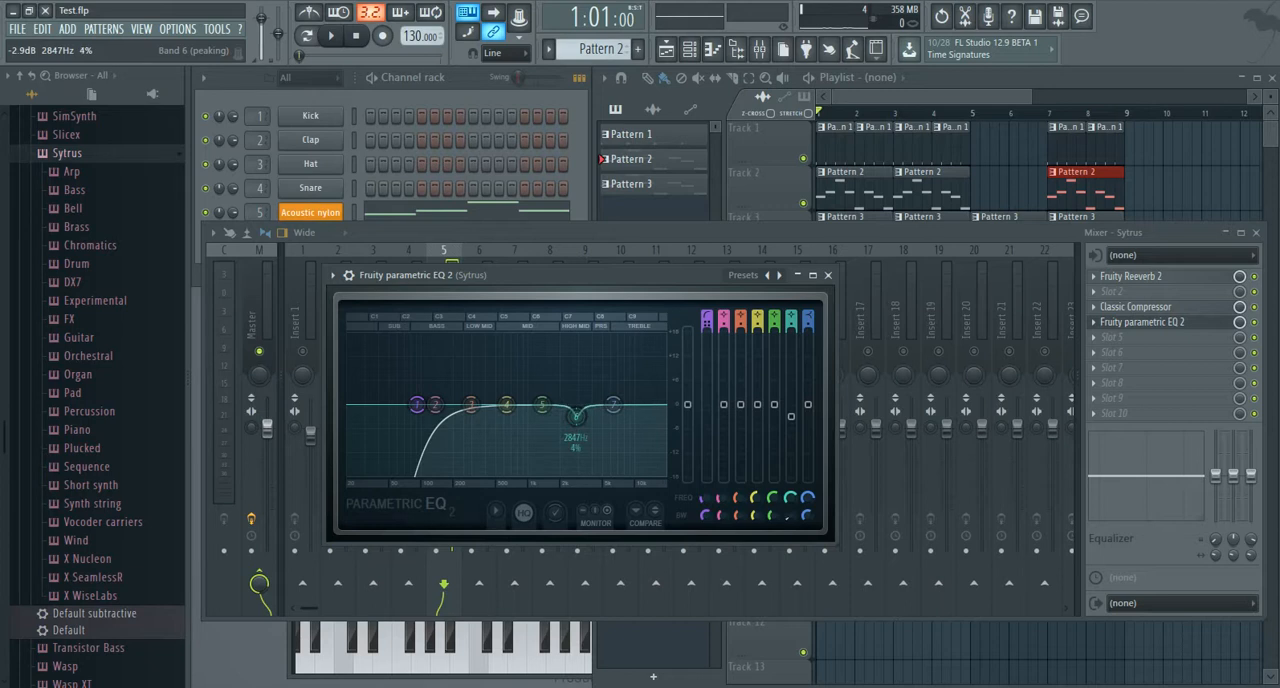
left_click_drag(577, 415, 580, 442)
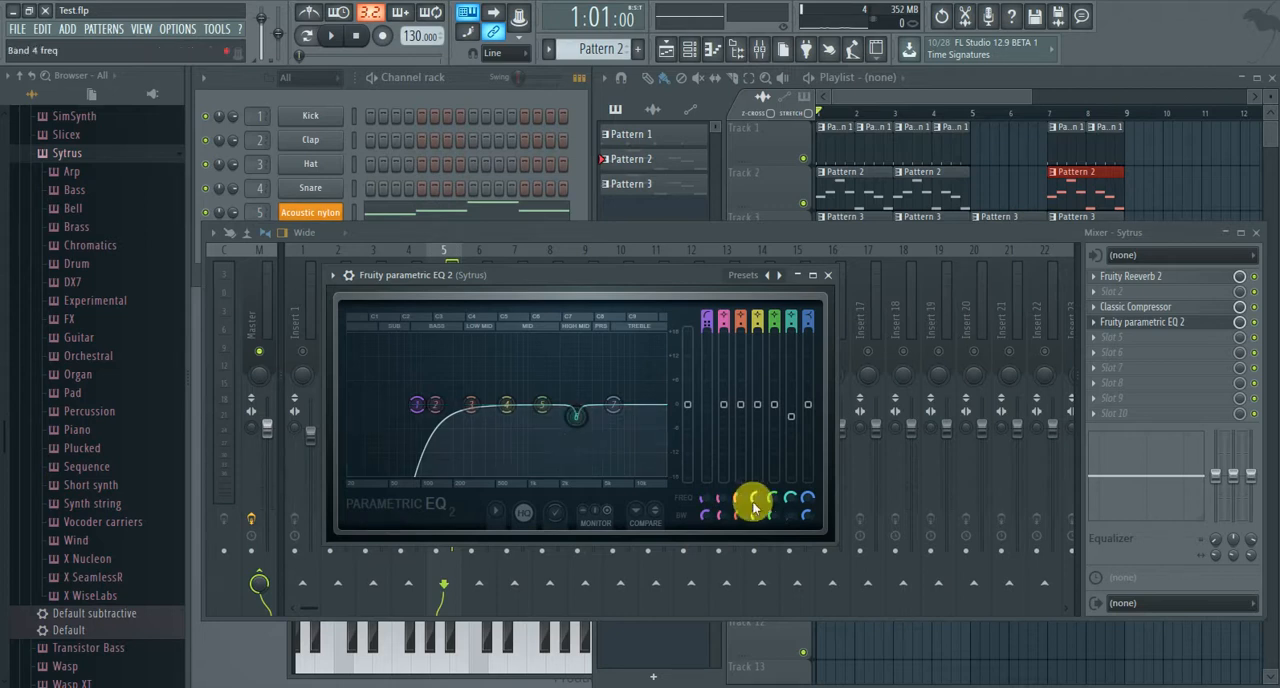
left_click_drag(791, 518, 791, 505)
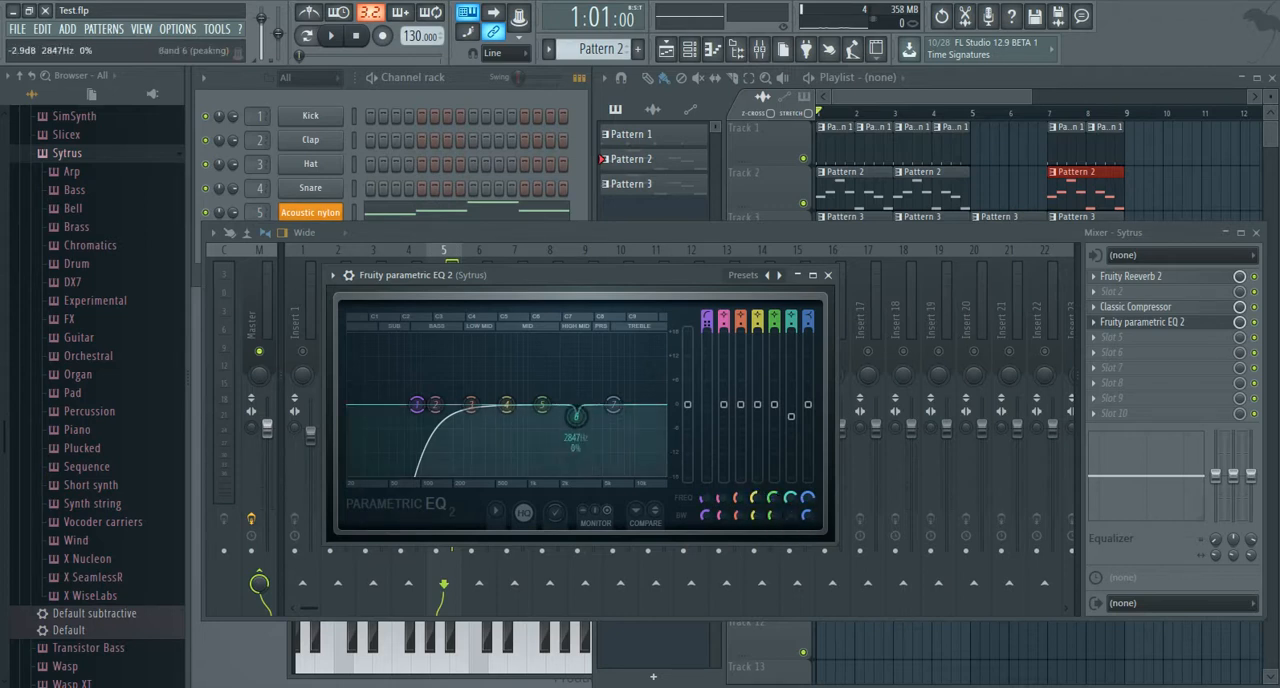
Deepen the band 6 cut at about 2779 Hz and widen its bandwidth slightly.
left_click_drag(576, 415, 575, 454)
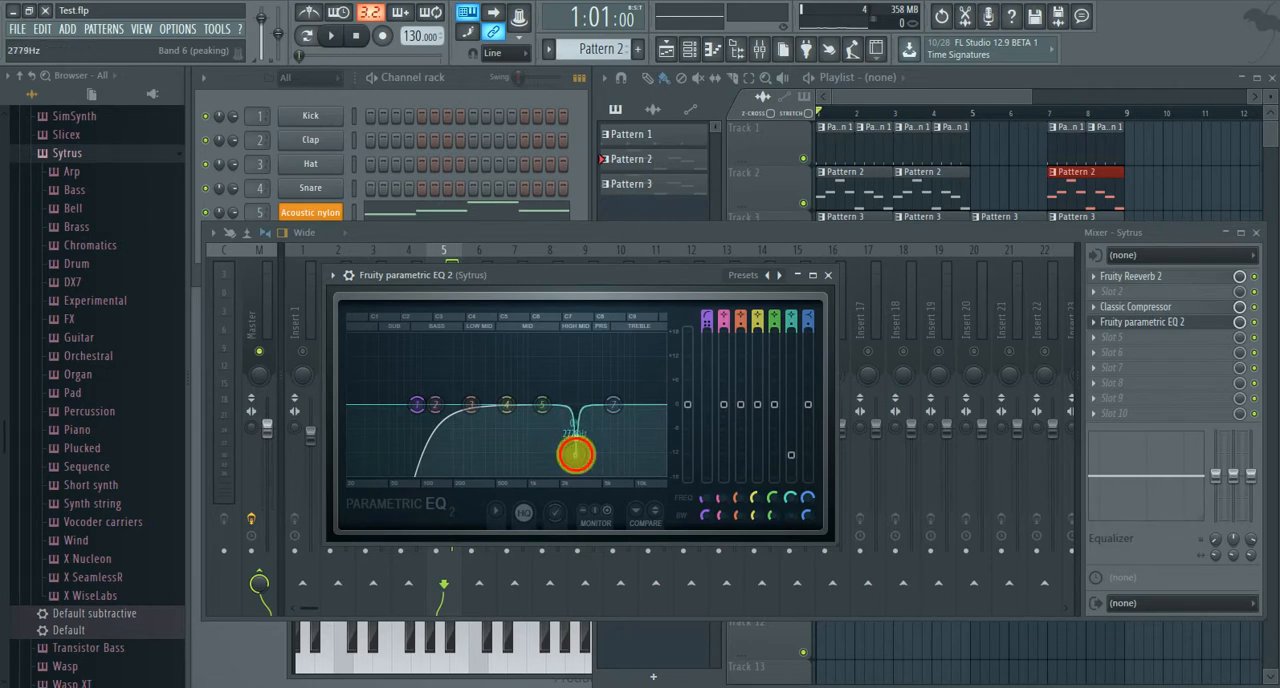
left_click_drag(790, 517, 790, 497)
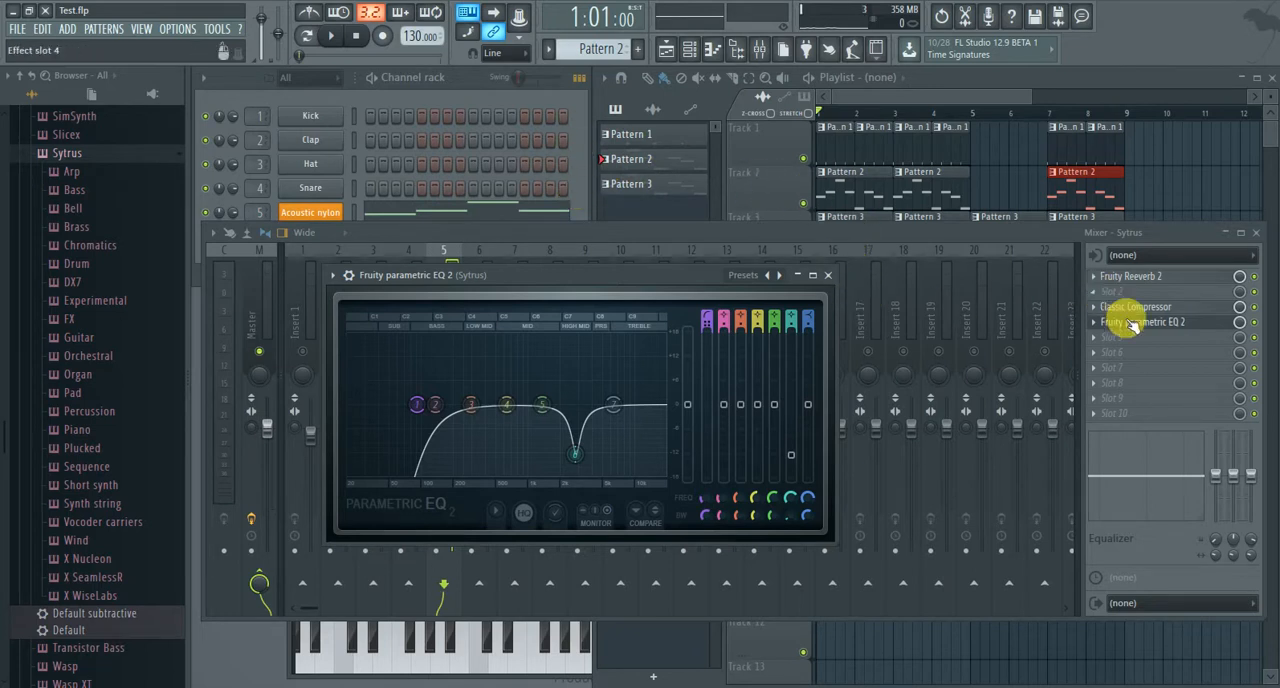
Close the equalizer and nudge the Fruity Reeverb 2 mix level on the Sytrus mixer track.
left_click(828, 275)
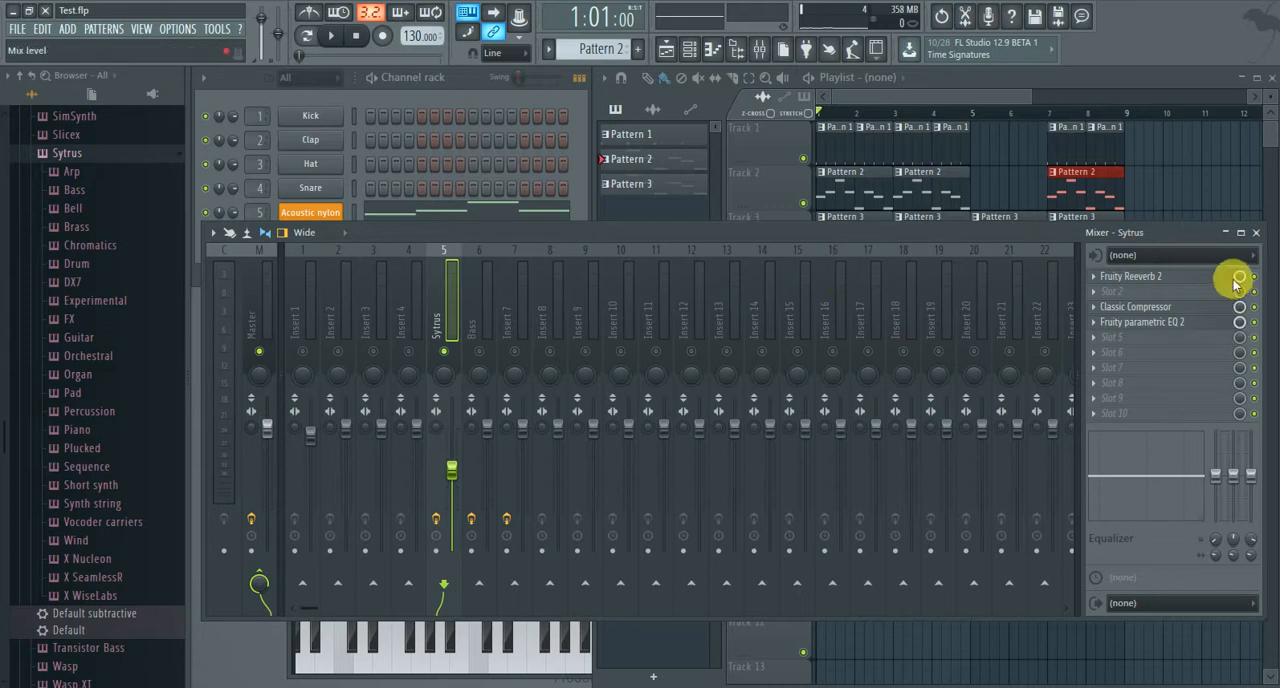
mouse_move(1238, 277)
left_mouse_down()
mouse_move(1239, 330)
mouse_move(1236, 280)
left_mouse_up()
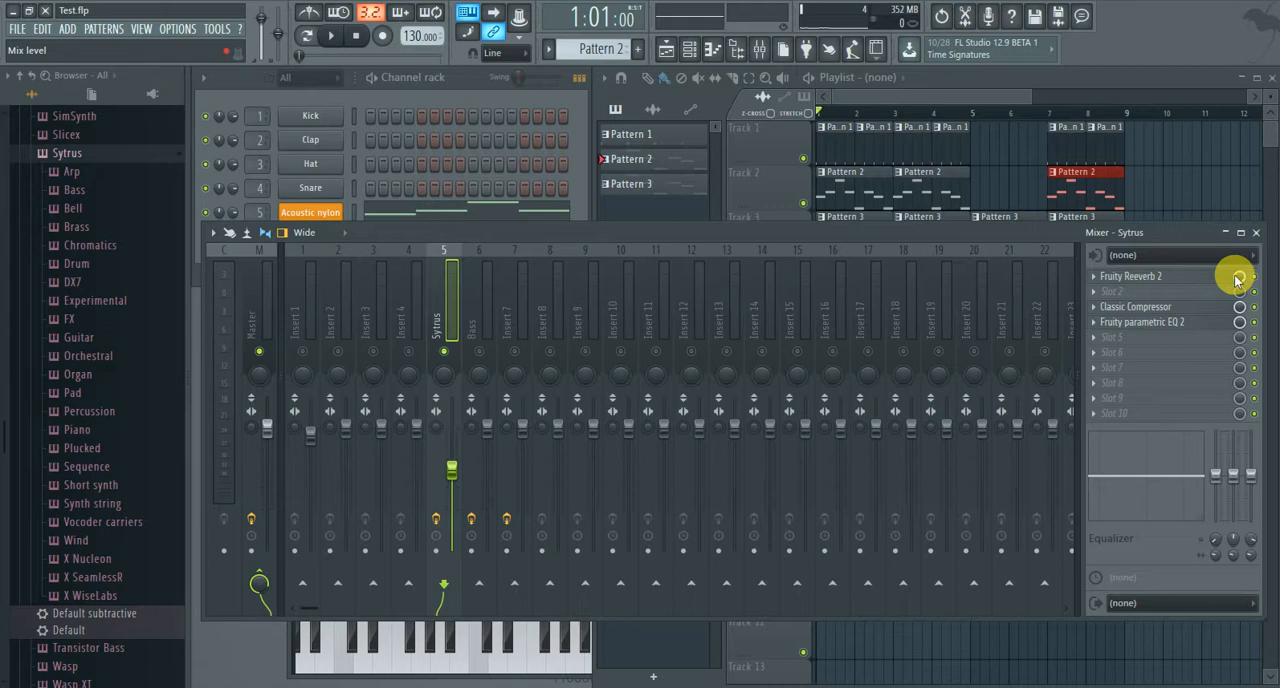